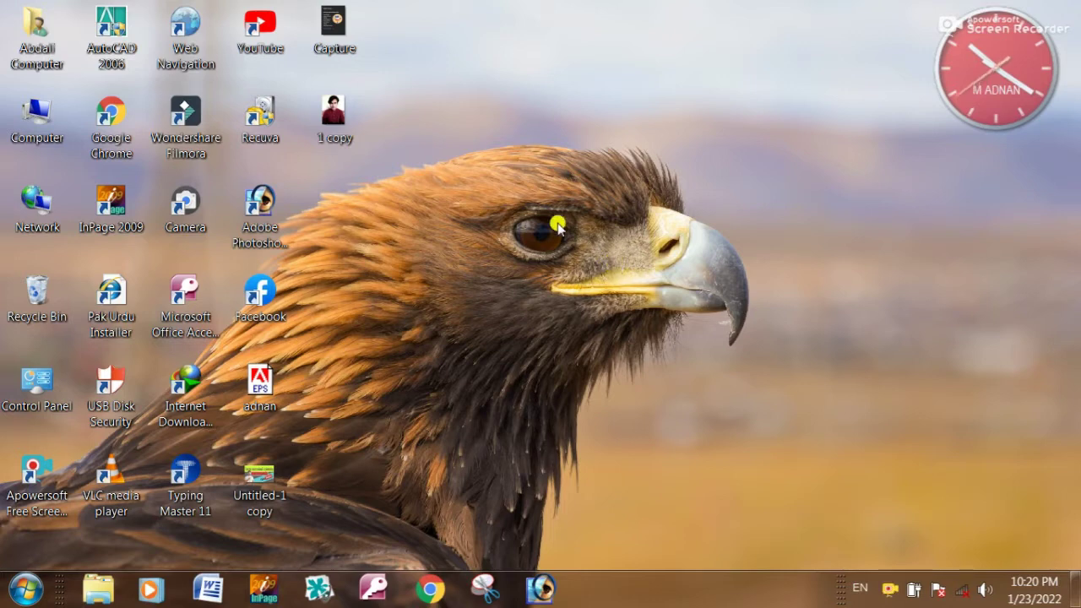
# - Launch Wondershare Filmora and start a new 16:9 movie in Full Feature Mode
pyautogui.click(192, 119)
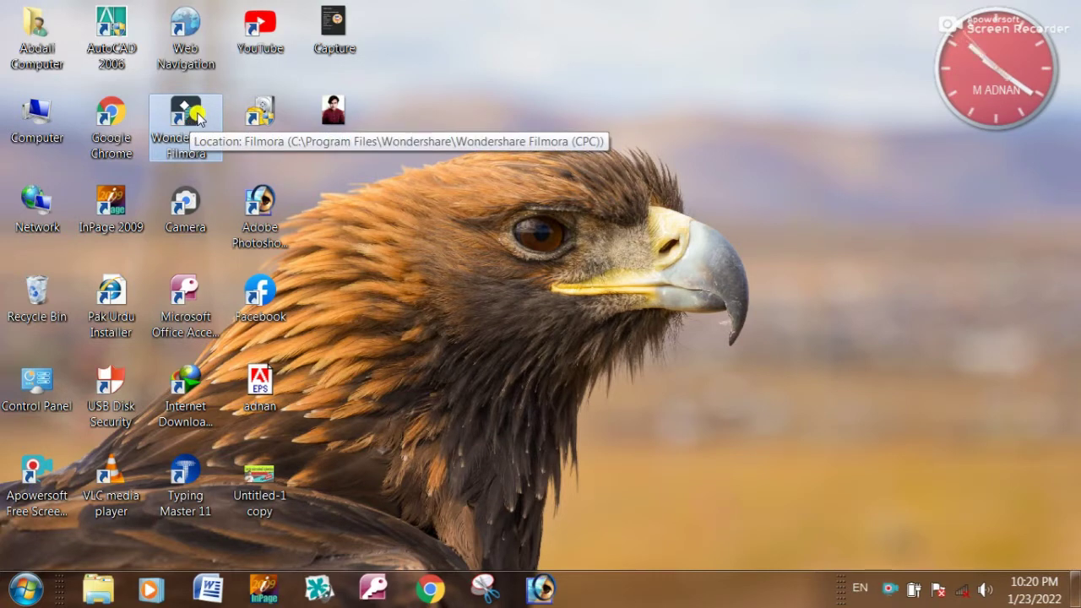
pyautogui.rightClick(196, 113)
pyautogui.click(246, 126)
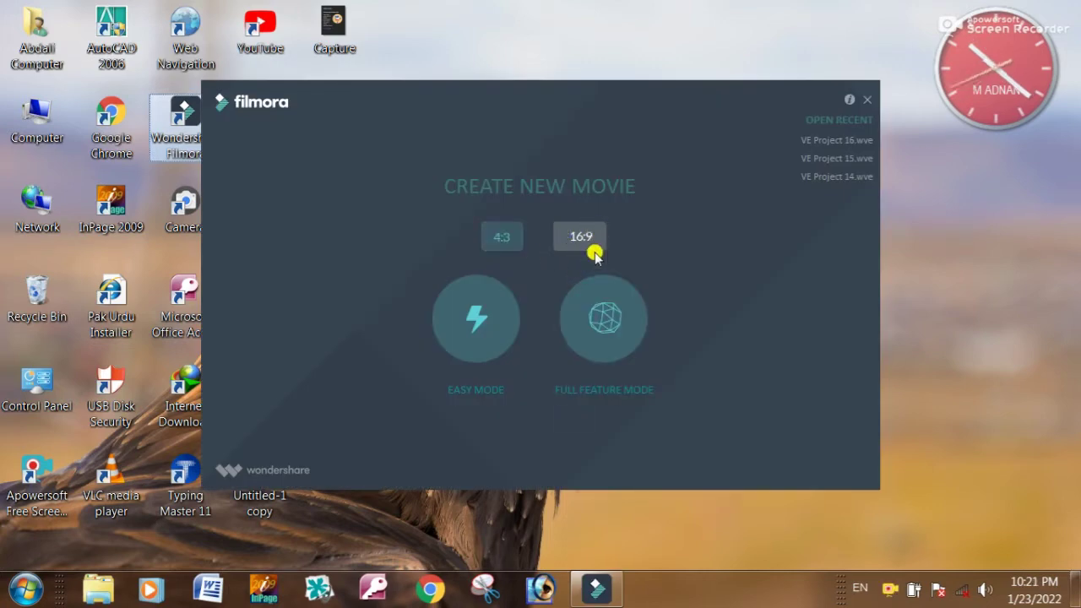
pyautogui.click(591, 321)
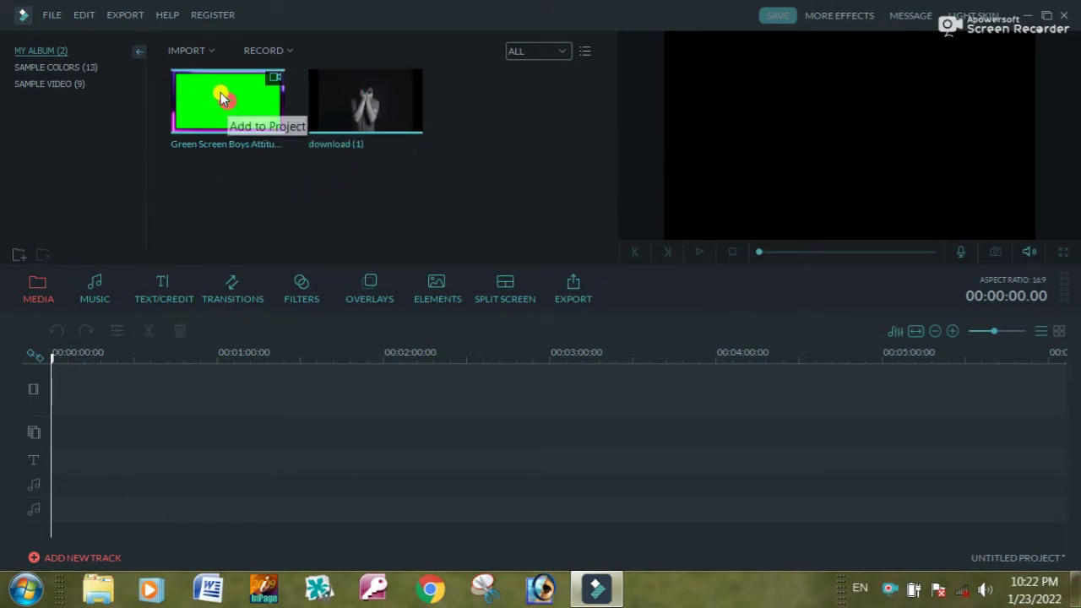
# - Place the download (1) image on the video track and the green screen clip on the overlay track below, both from the start
pyautogui.click(210, 49)
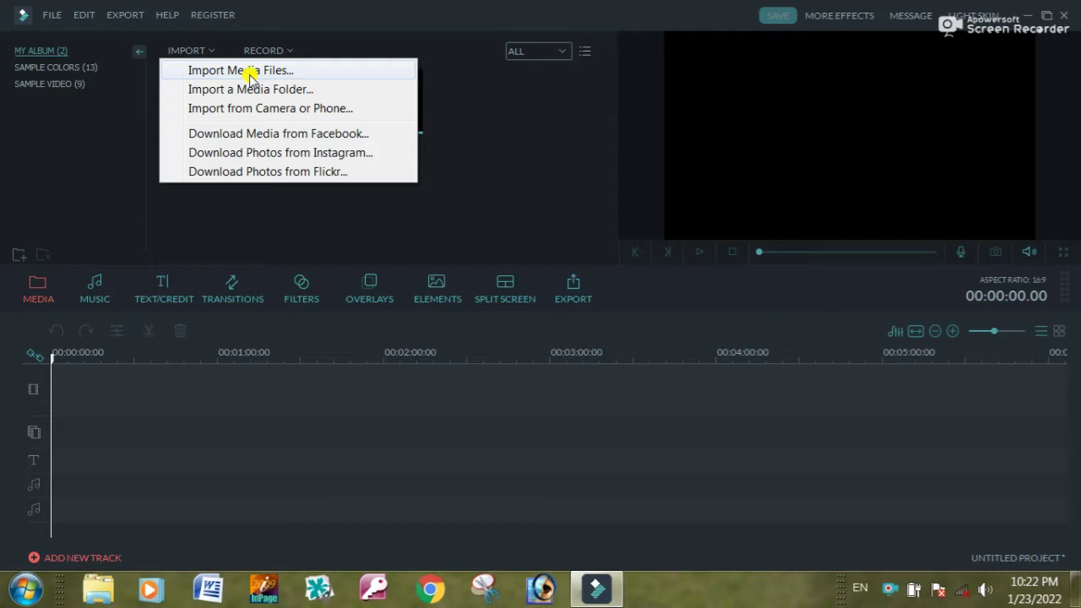
pyautogui.click(458, 200)
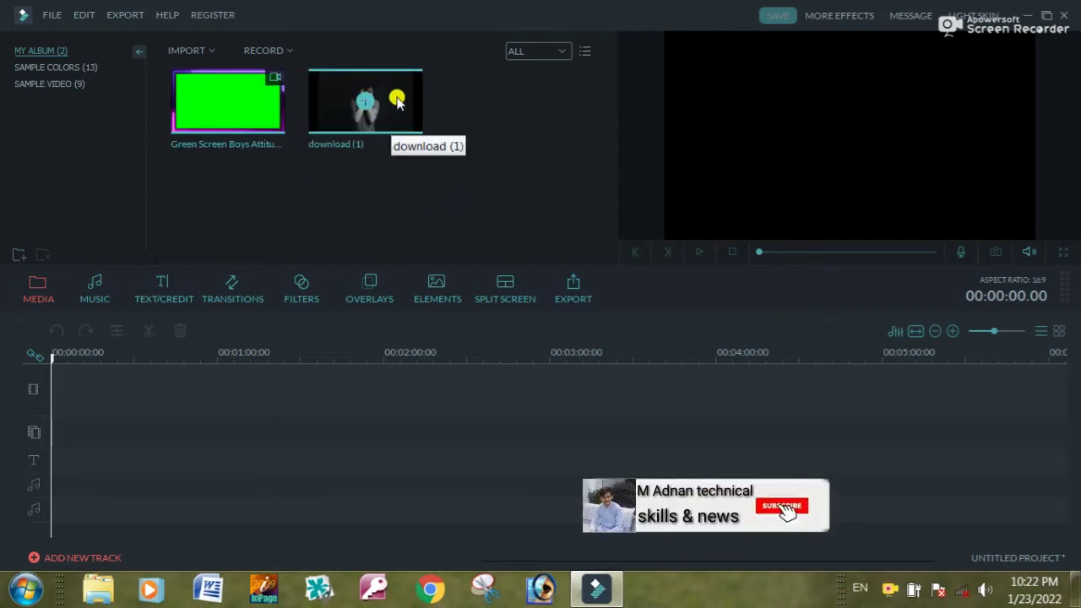
pyautogui.moveTo(397, 101)
pyautogui.mouseDown()
pyautogui.moveTo(159, 393)
pyautogui.moveTo(97, 402)
pyautogui.moveTo(212, 385)
pyautogui.mouseUp()
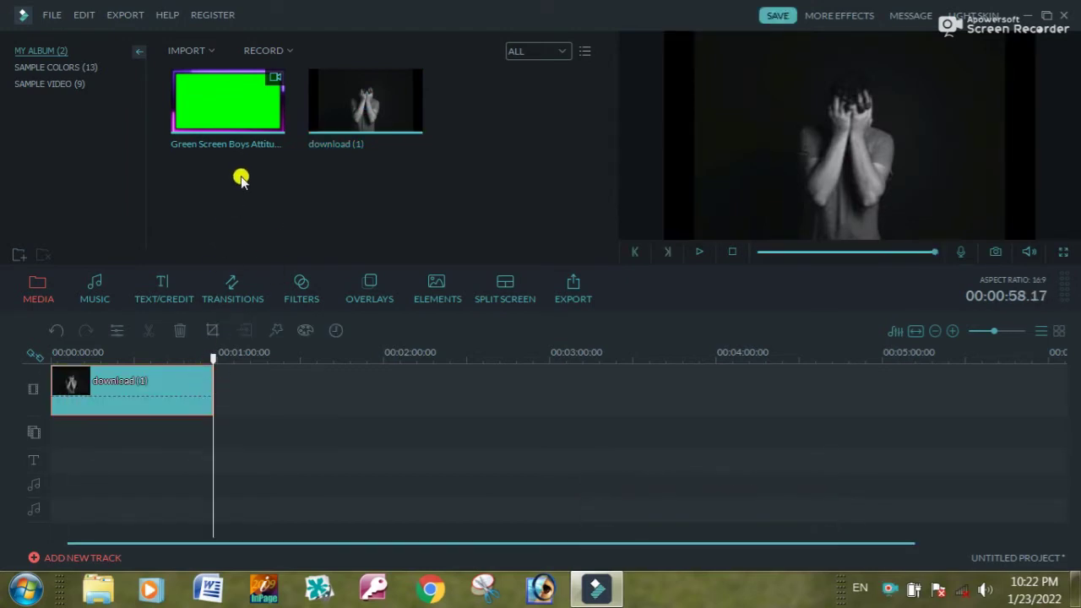
pyautogui.moveTo(265, 137); pyautogui.dragTo(87, 438)
# - Trim the download (1) image clip to end with the green screen clip at 00:00:09.01
pyautogui.moveTo(181, 340); pyautogui.dragTo(776, 325)
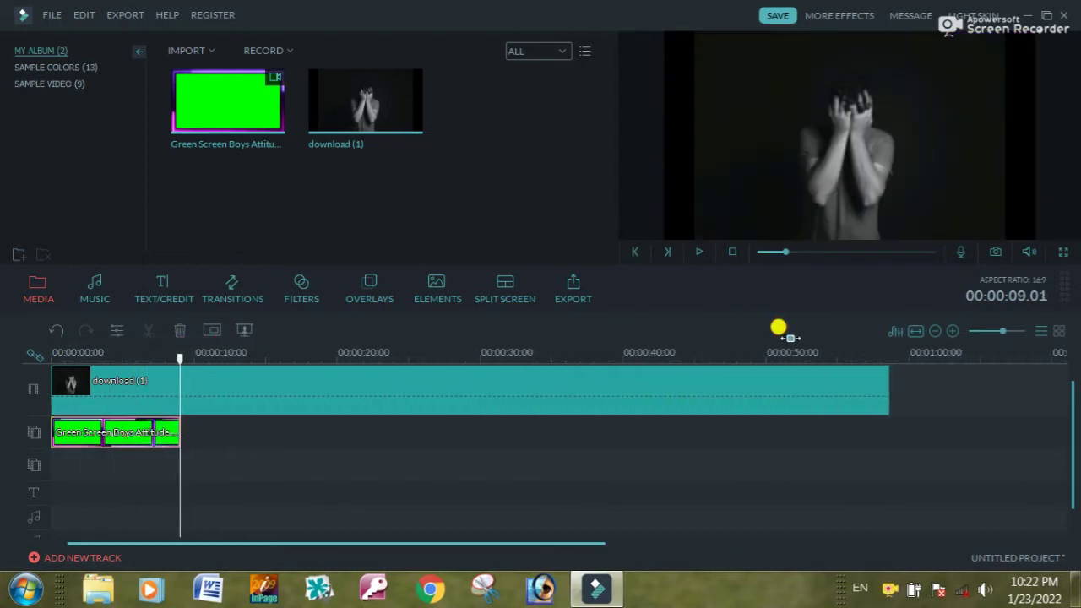
pyautogui.click(882, 387)
pyautogui.moveTo(887, 387); pyautogui.dragTo(176, 381)
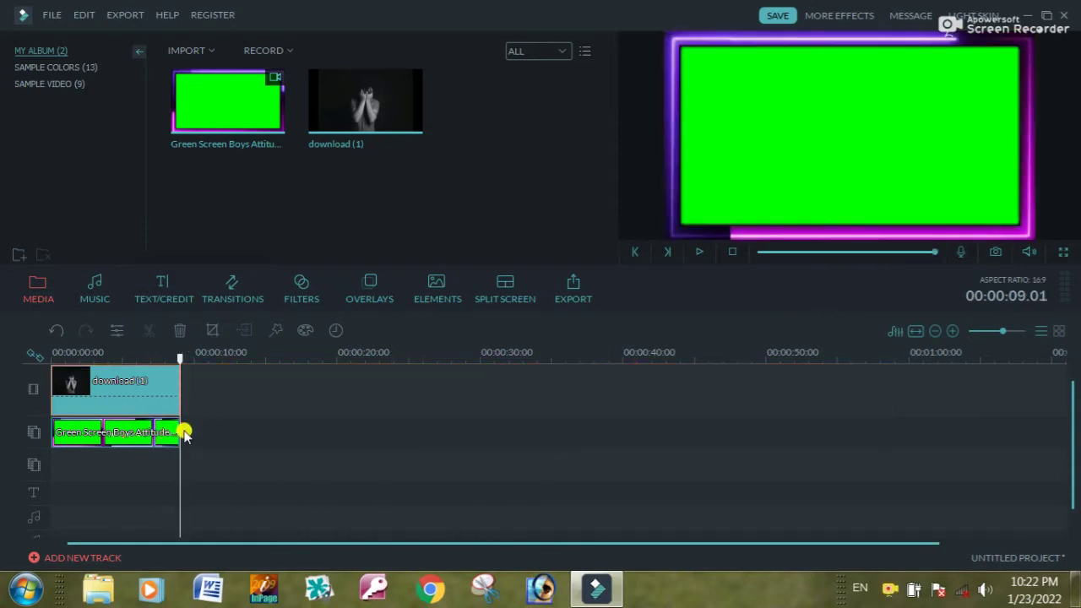
pyautogui.scroll(4, 217, 348)
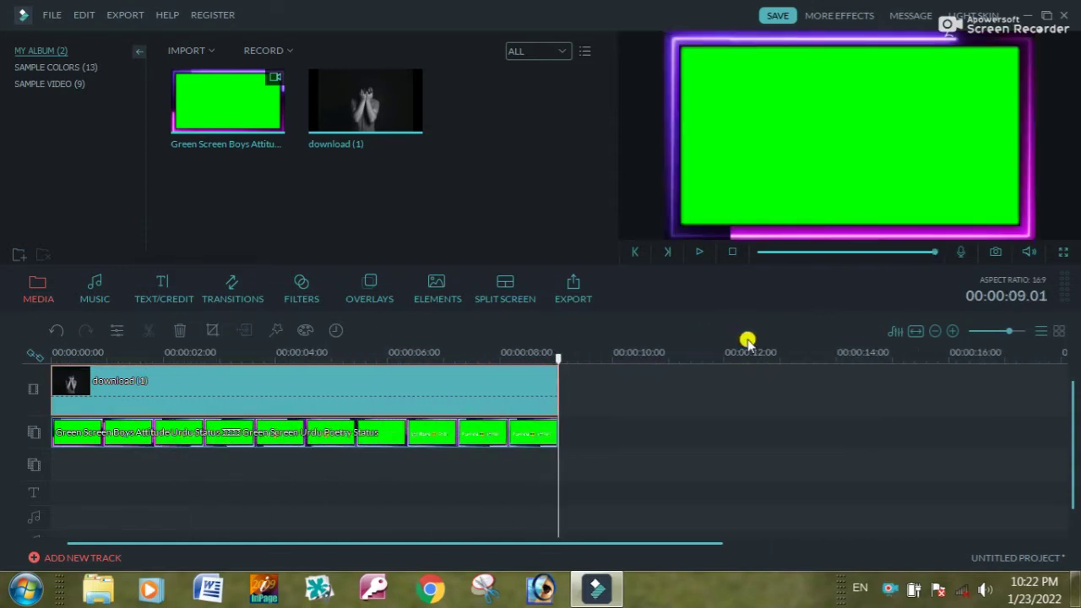
pyautogui.click(331, 442)
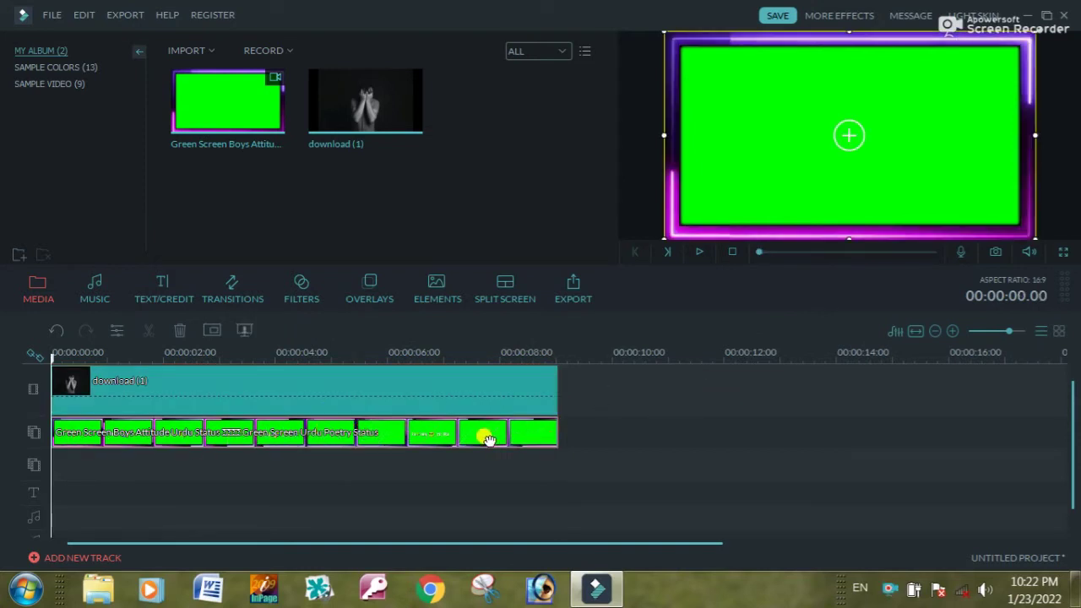
pyautogui.click(244, 329)
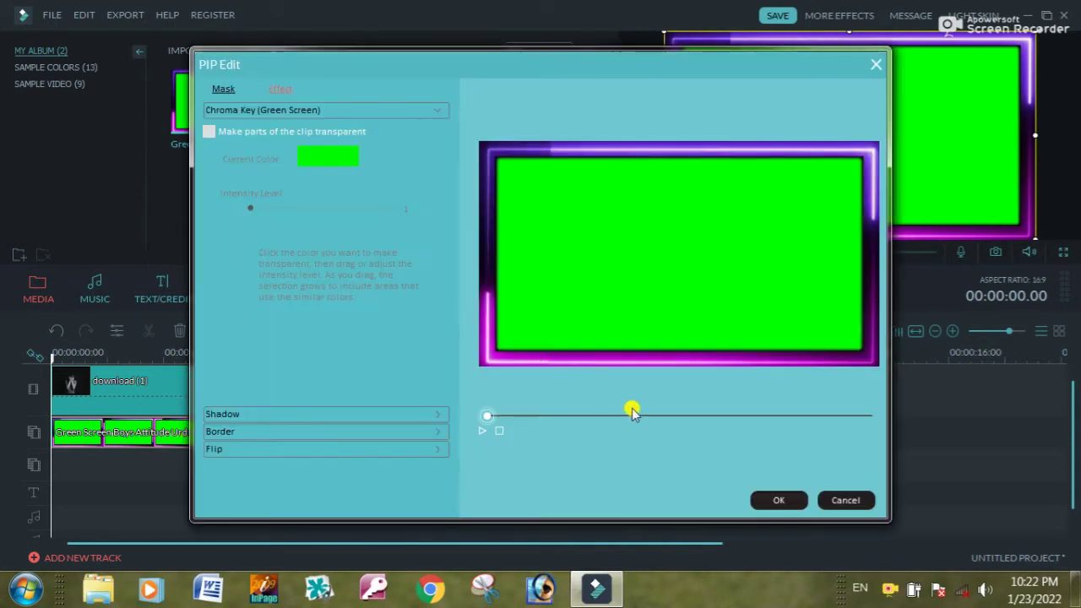
pyautogui.click(843, 500)
# - Make the green area of the green screen clip transparent with Chroma Key and preview the result
pyautogui.rightClick(392, 439)
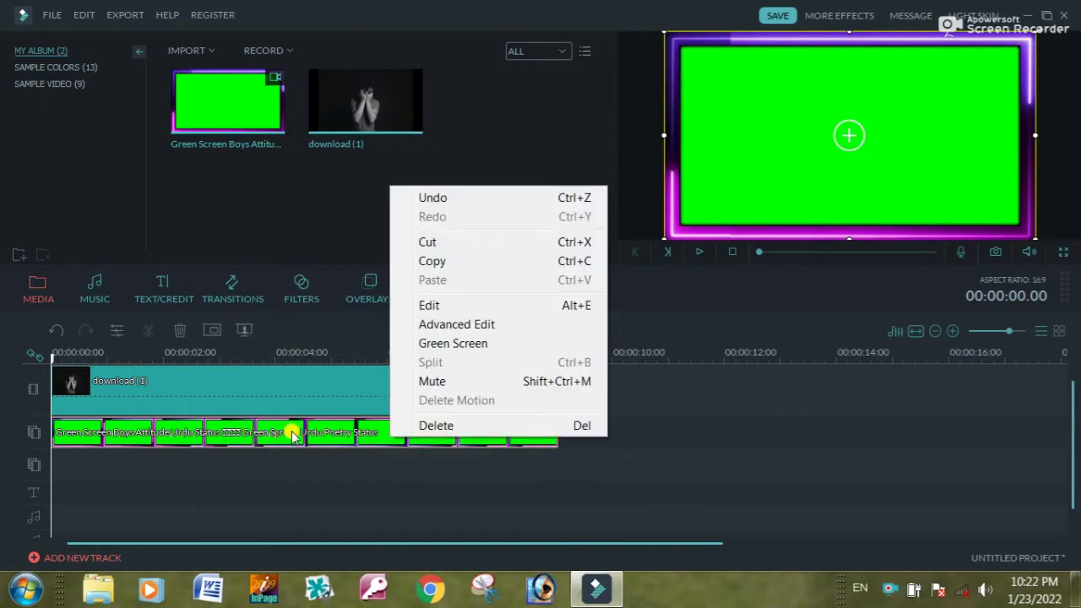
pyautogui.click(486, 346)
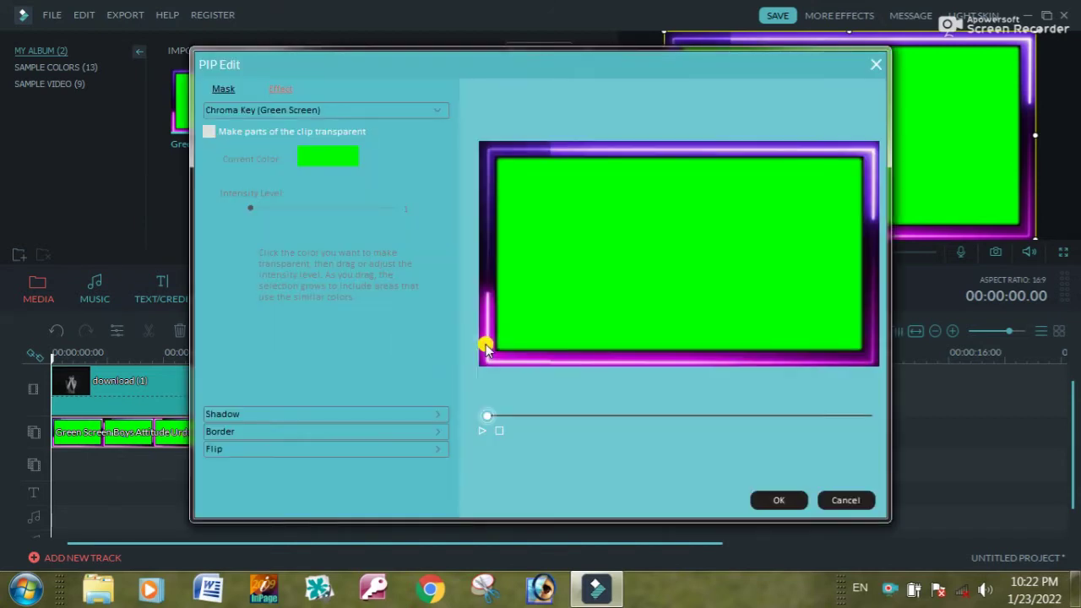
pyautogui.click(209, 133)
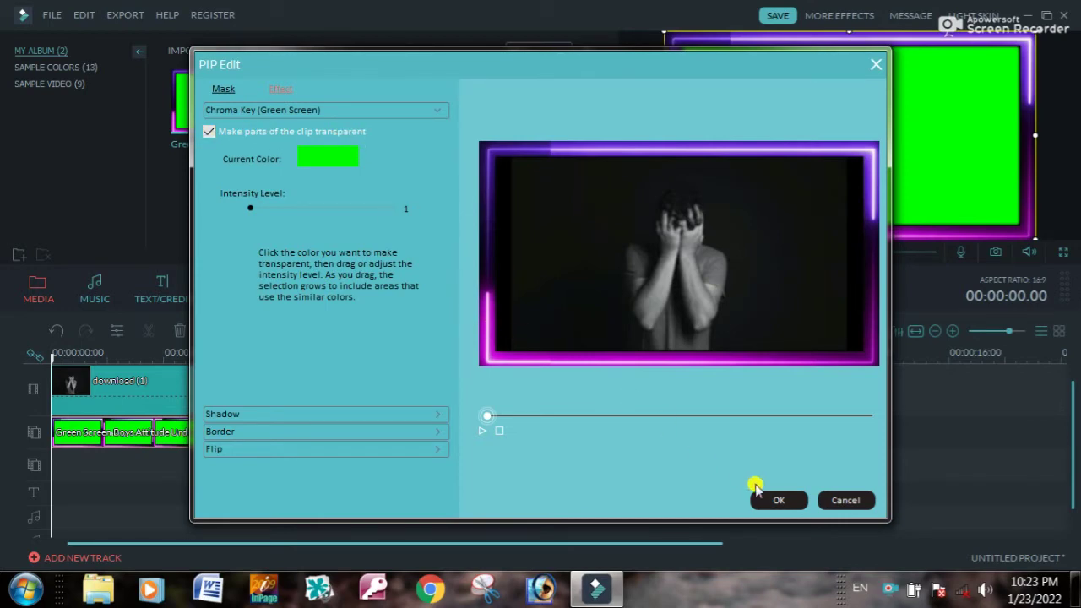
pyautogui.click(778, 499)
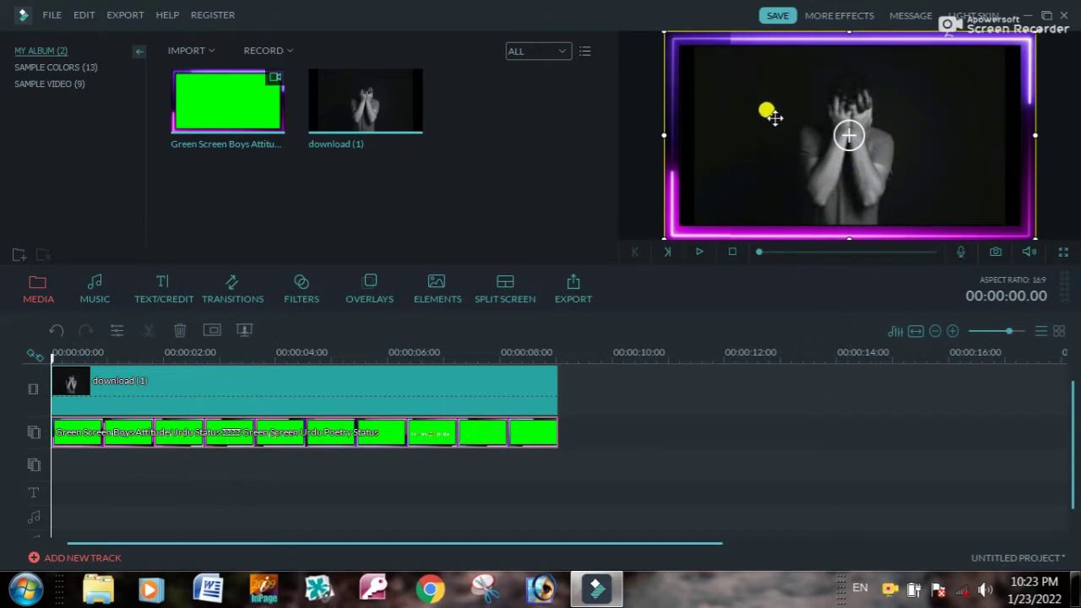
pyautogui.click(699, 253)
# - Try the Bokeh 1 overlay from the start of the timeline, preview it, and delete it
pyautogui.click(369, 290)
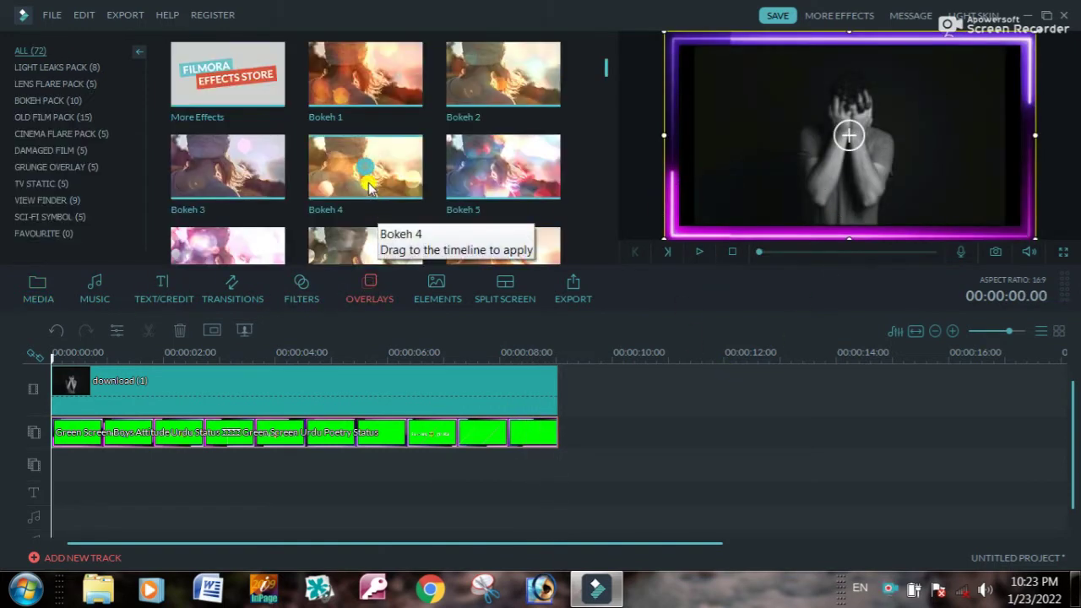
pyautogui.moveTo(398, 75); pyautogui.dragTo(53, 417)
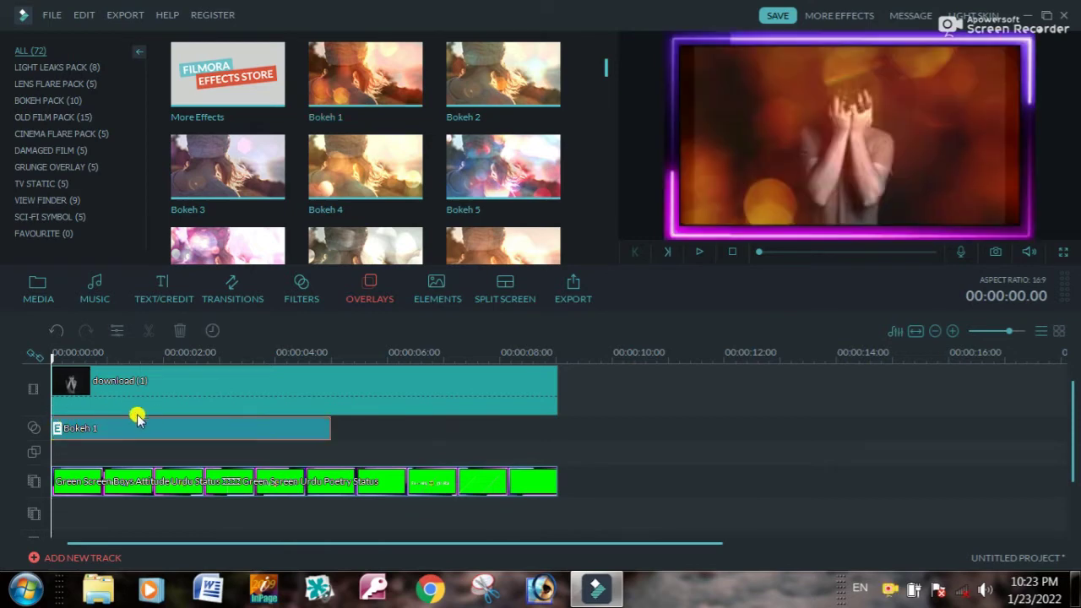
pyautogui.click(697, 251)
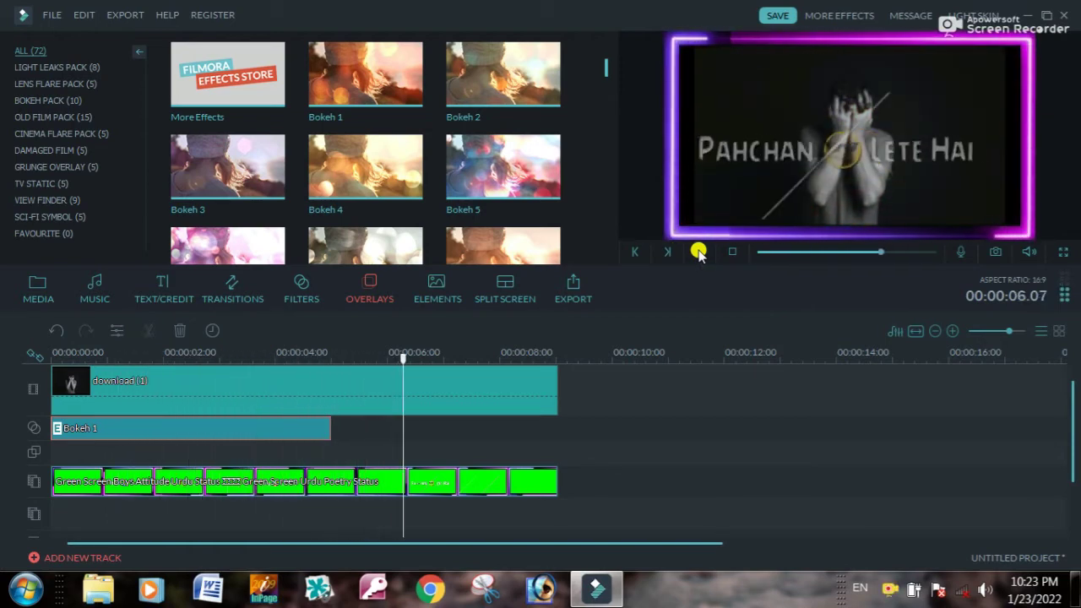
pyautogui.rightClick(319, 427)
pyautogui.click(376, 411)
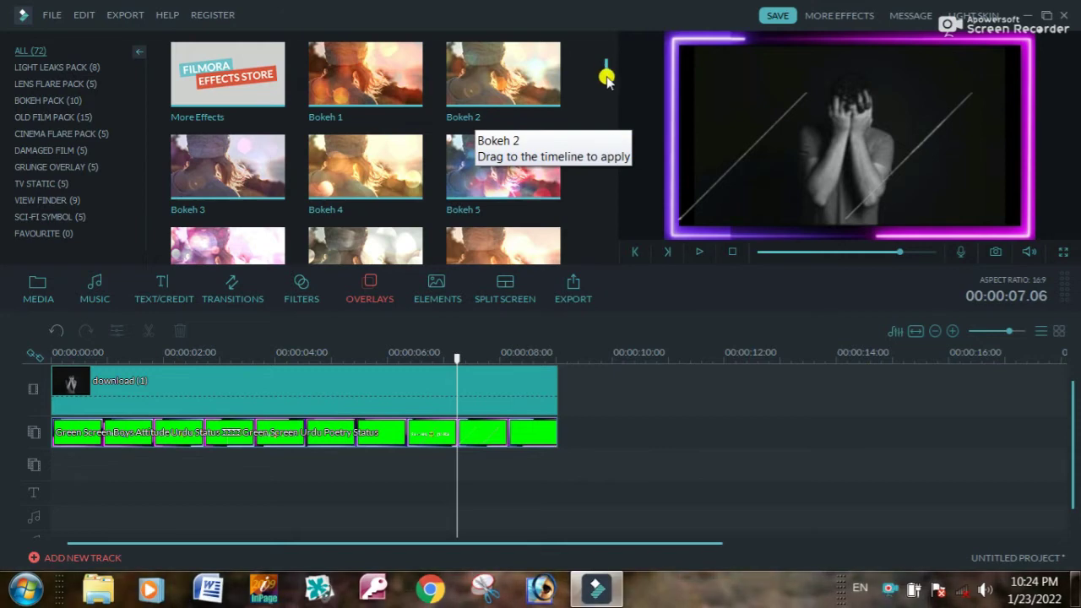
# - Add the Camcorder overlay at the start of the timeline and extend it to the clips' end at 00:00:09.01
pyautogui.moveTo(606, 76); pyautogui.dragTo(595, 221)
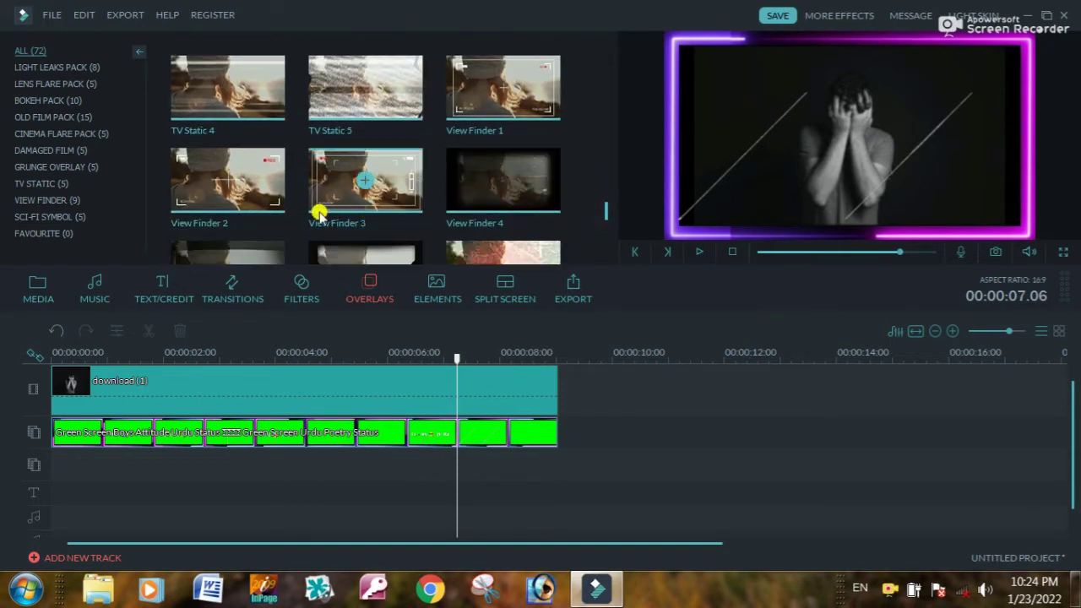
pyautogui.click(255, 189)
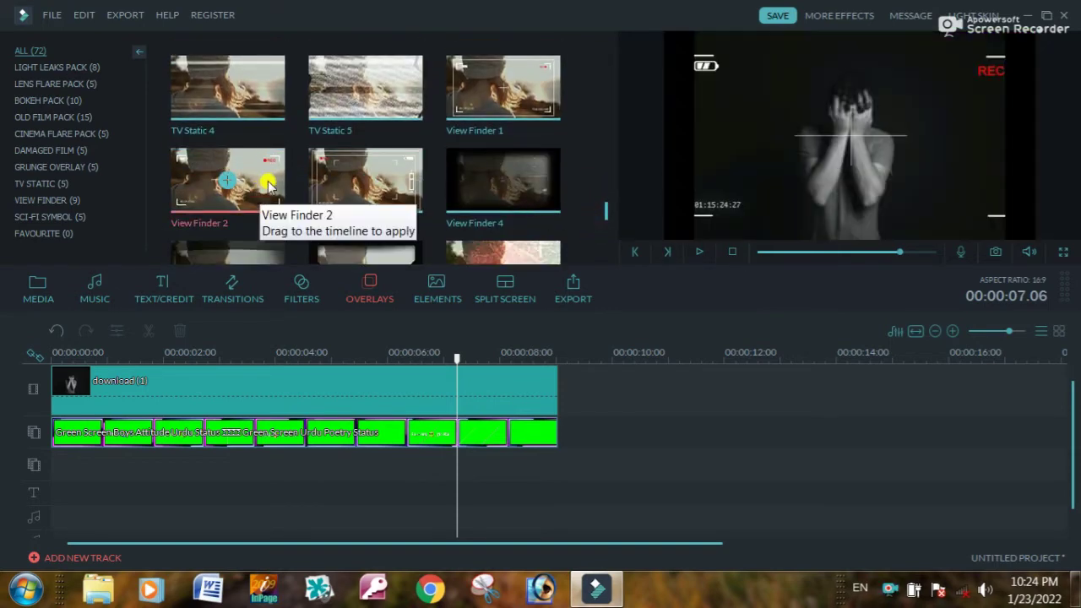
pyautogui.scroll(-5, 262, 190)
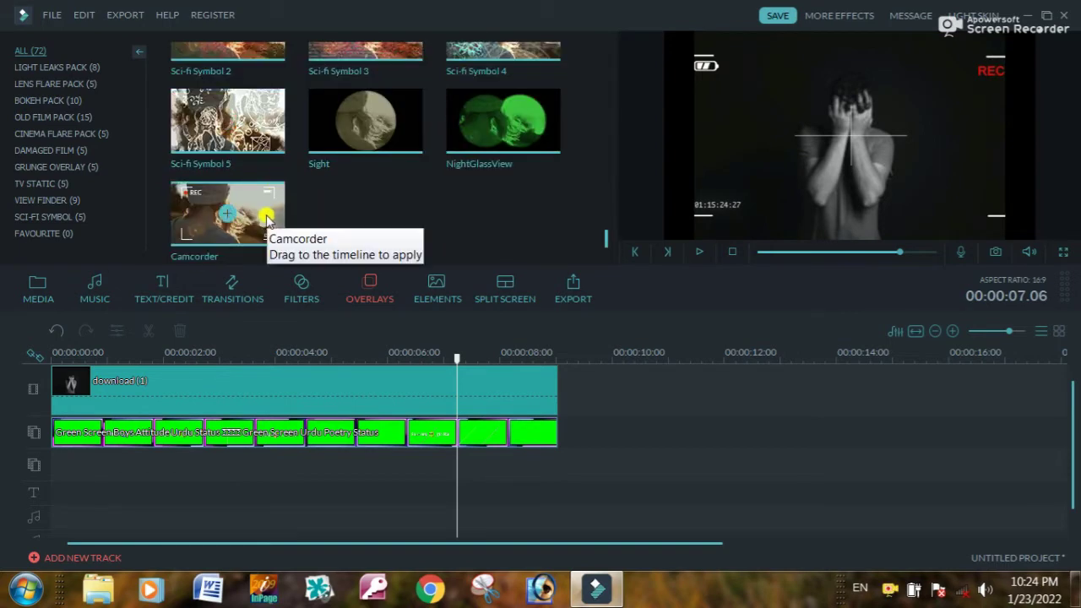
pyautogui.moveTo(275, 194); pyautogui.dragTo(54, 424)
pyautogui.moveTo(327, 428); pyautogui.dragTo(557, 431)
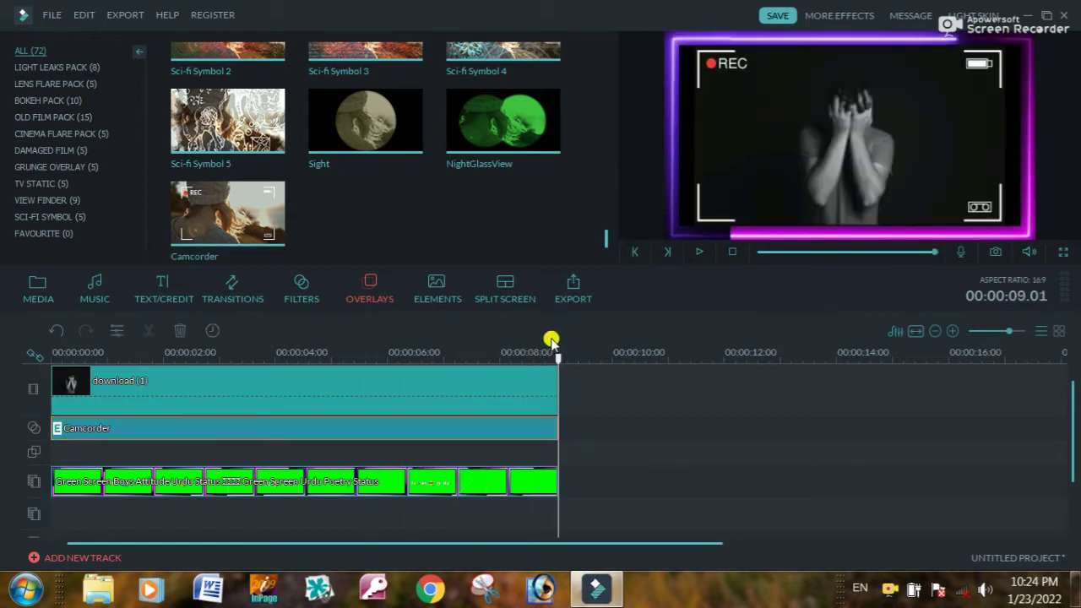
# - Play the video from the beginning to check the Camcorder overlay with the keyed clip
pyautogui.moveTo(557, 364); pyautogui.dragTo(25, 366)
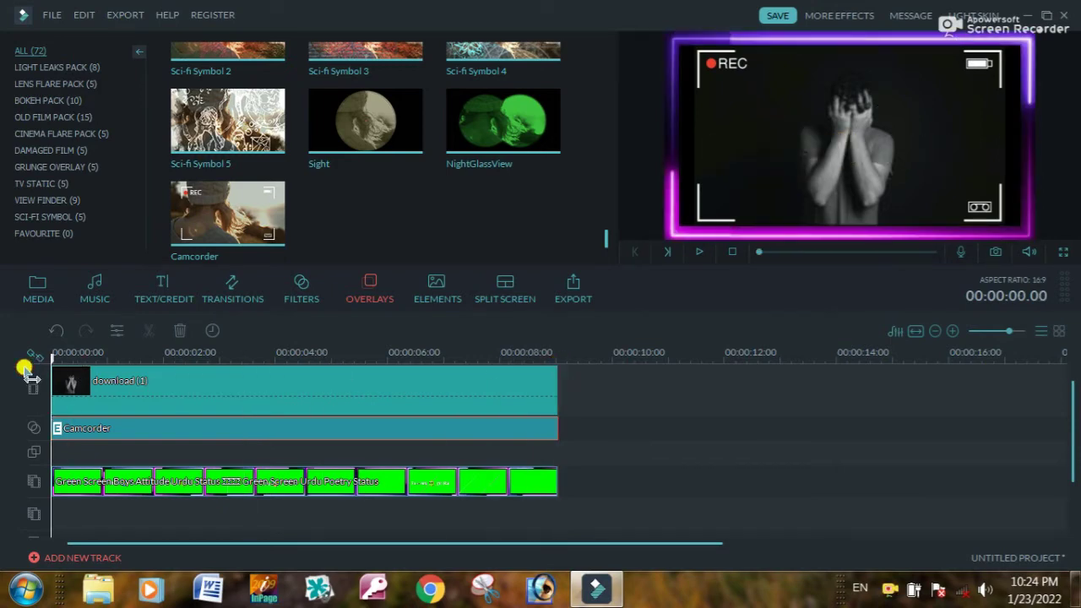
pyautogui.click(699, 252)
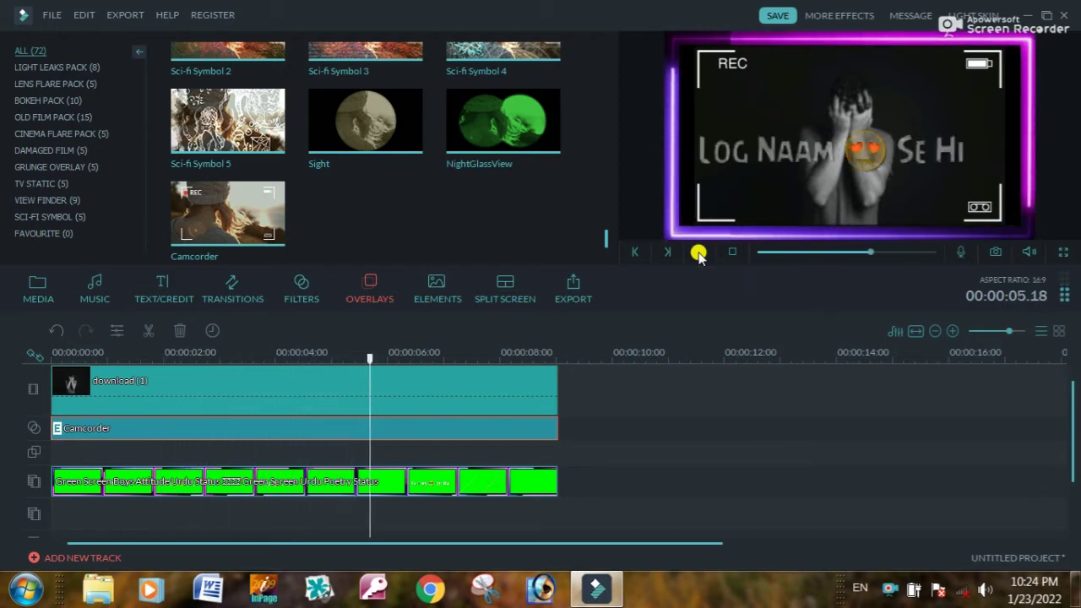
pyautogui.click(698, 253)
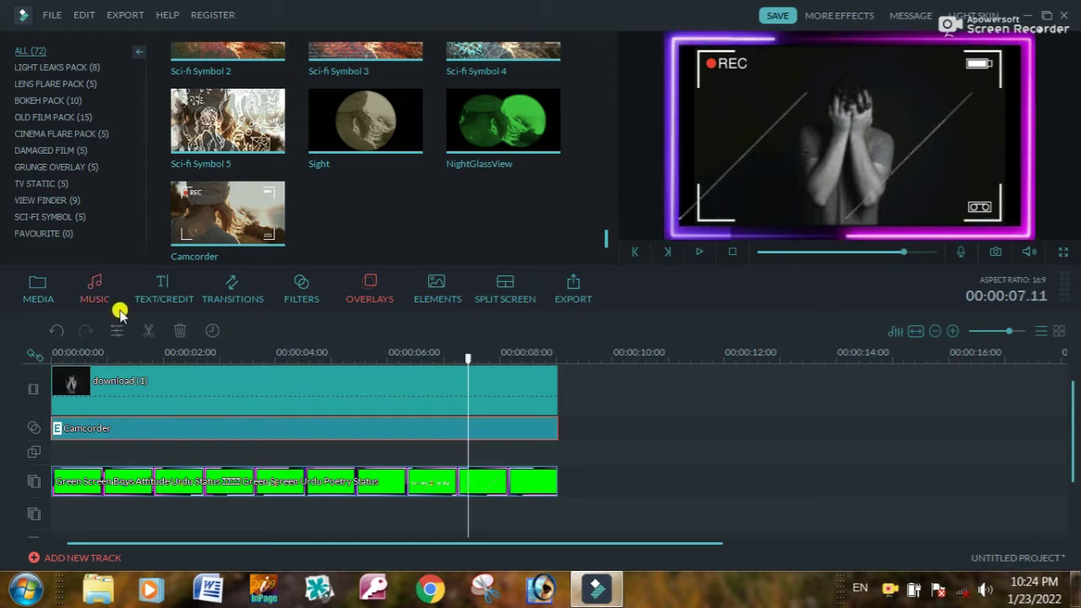
# - Add the Drop title to the text track and align it with the start of the timeline
pyautogui.click(169, 284)
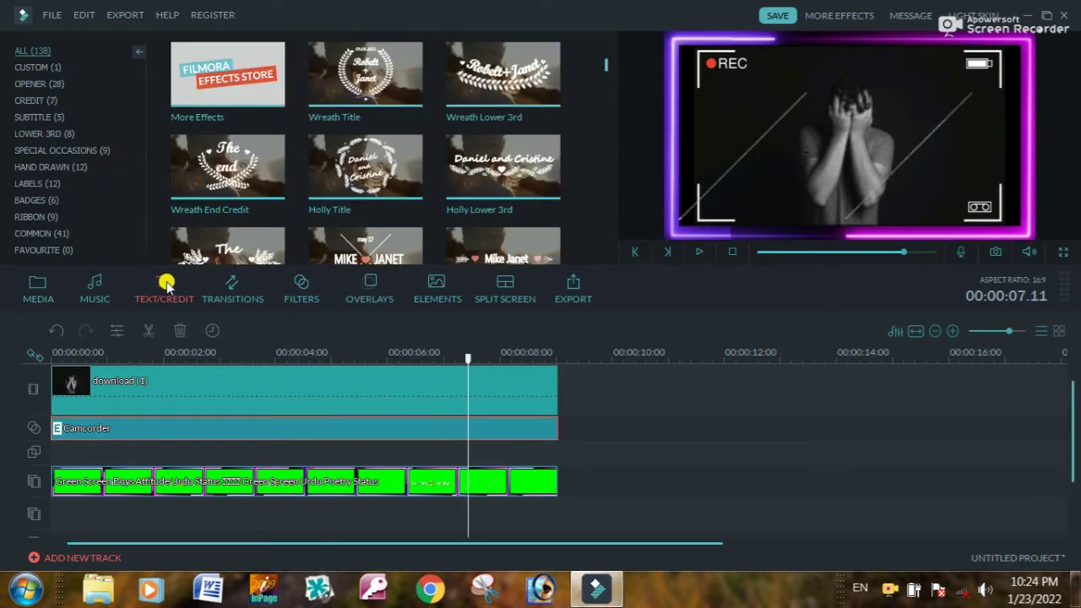
pyautogui.click(403, 176)
pyautogui.scroll(-5, 403, 176)
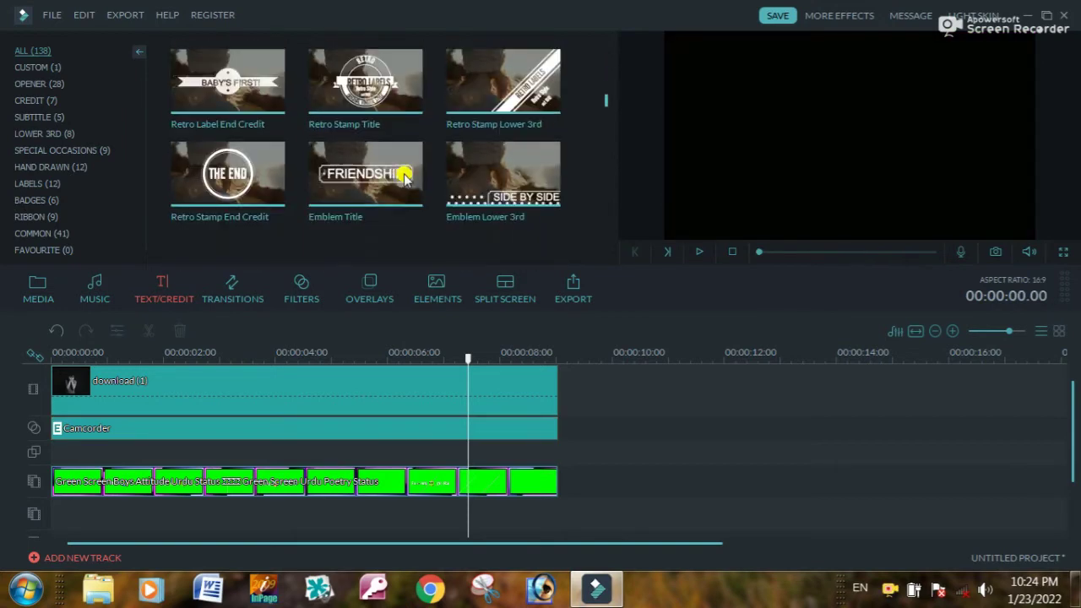
pyautogui.scroll(-10, 403, 176)
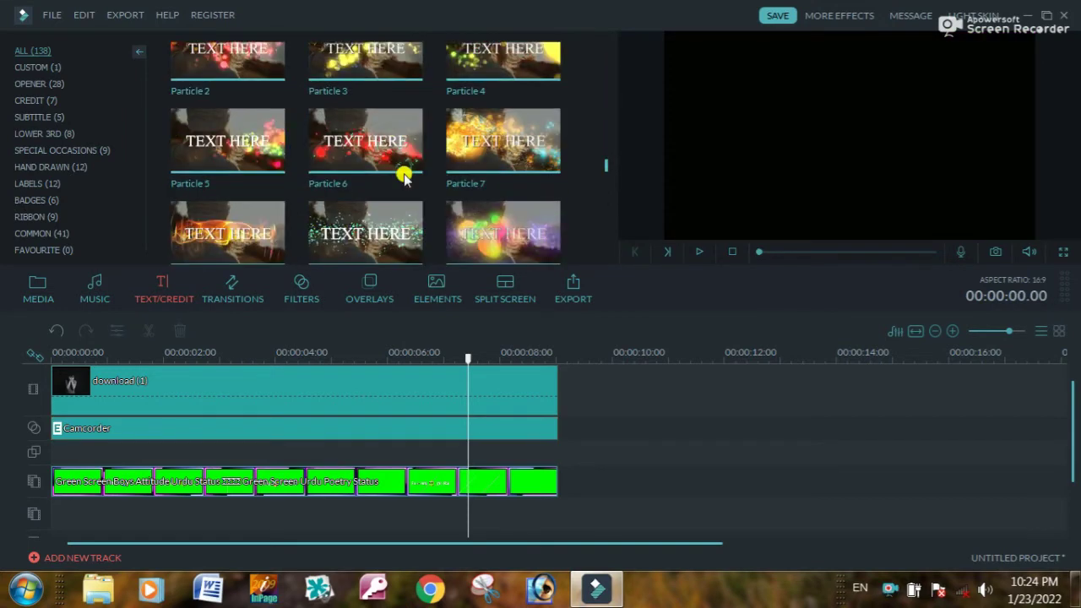
pyautogui.scroll(-10, 403, 176)
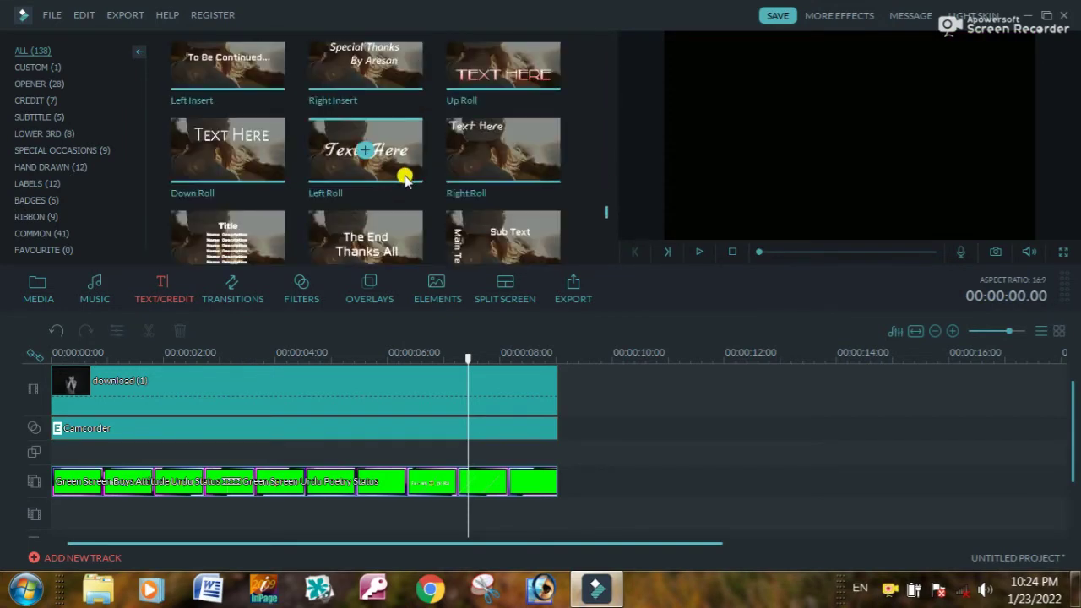
pyautogui.scroll(-2, 403, 176)
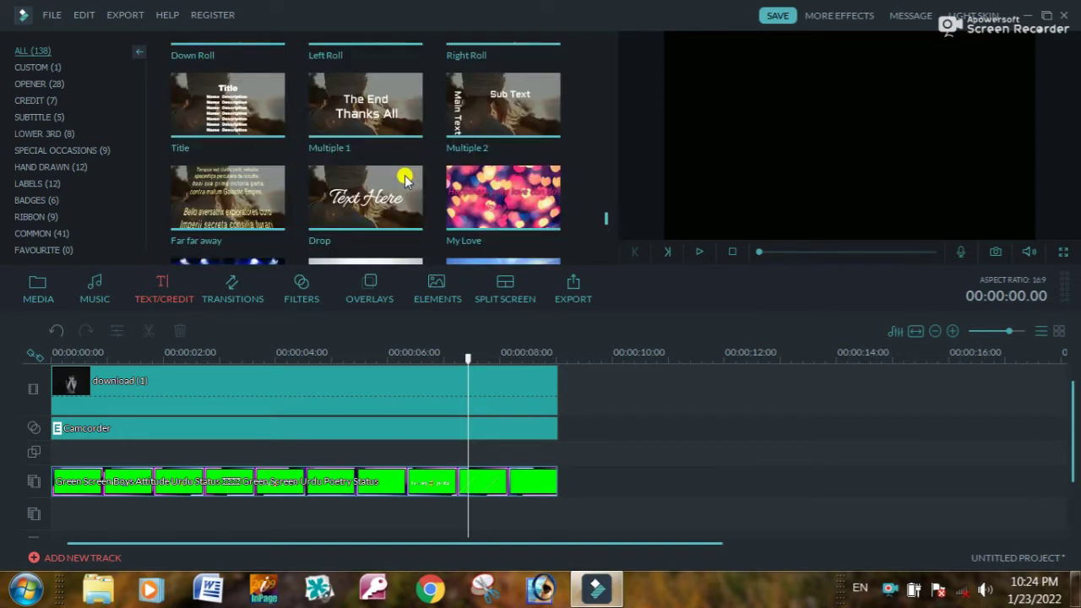
pyautogui.moveTo(403, 198)
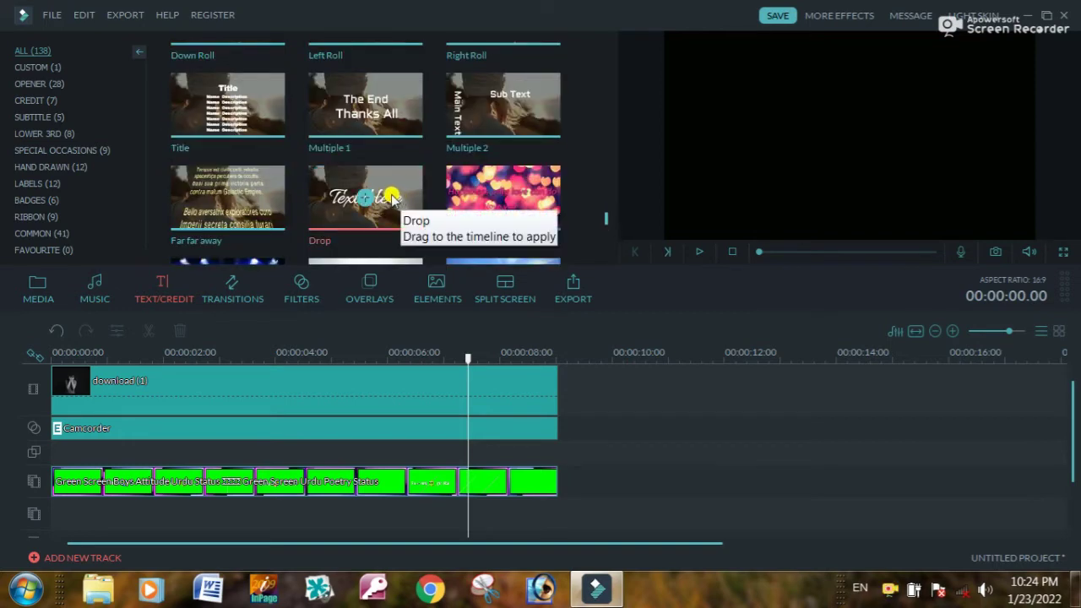
pyautogui.moveTo(401, 201); pyautogui.dragTo(59, 517)
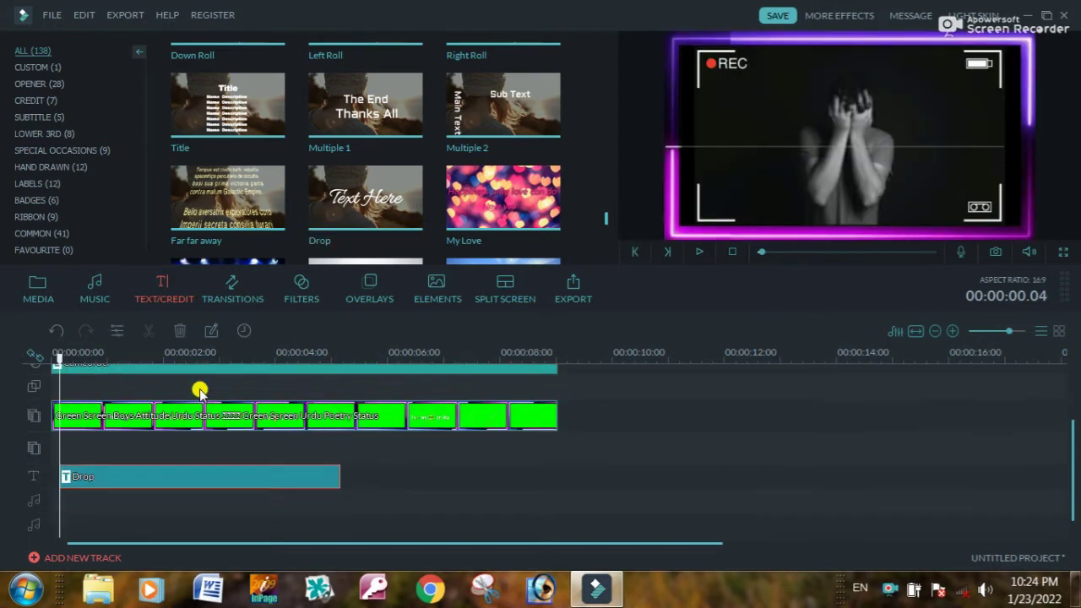
pyautogui.moveTo(152, 476); pyautogui.dragTo(141, 479)
# - Replace the Drop title's placeholder text with a hashtag followed by the creator's name
pyautogui.doubleClick(152, 481)
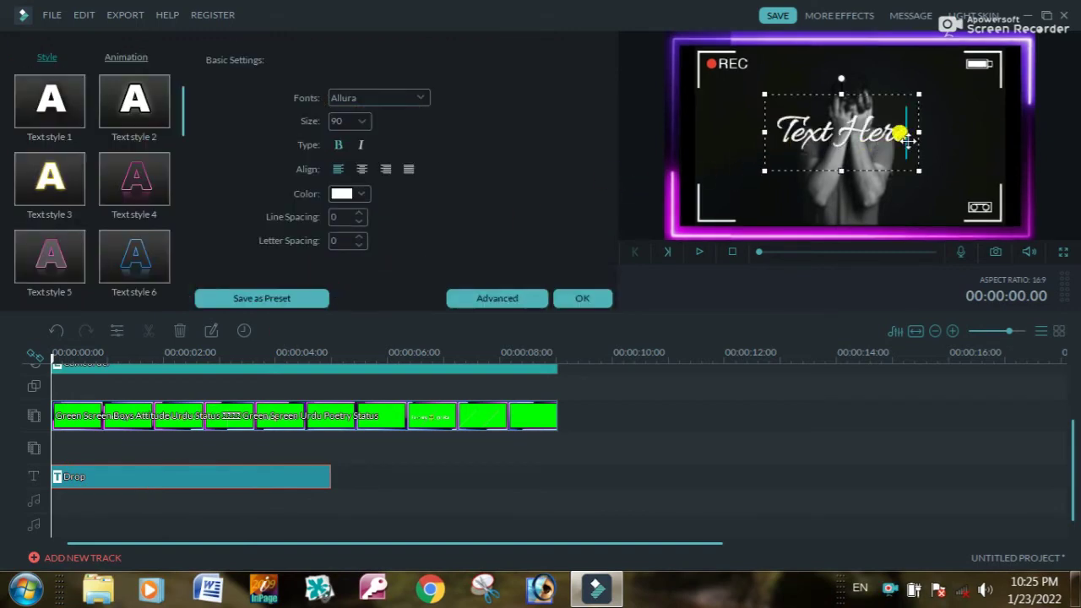
pyautogui.press('BackSpace')
pyautogui.press('BackSpace')
pyautogui.press('BackSpace')
pyautogui.press('BackSpace')
pyautogui.press('BackSpace')
pyautogui.press('BackSpace')
pyautogui.press('BackSpace')
pyautogui.press('BackSpace')
pyautogui.press('BackSpace')
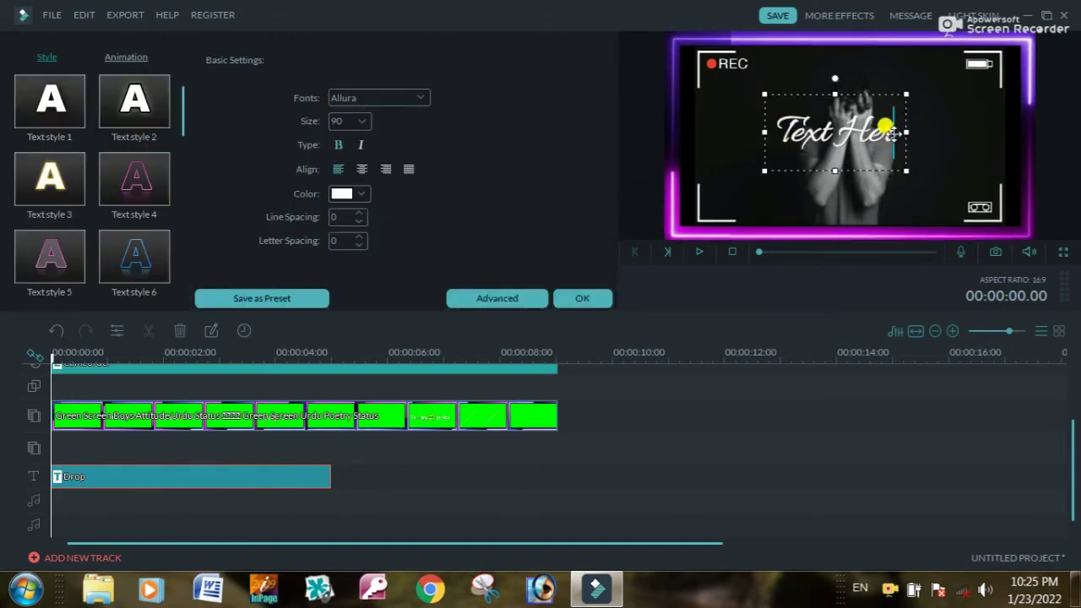
pyautogui.write('#madhan')
# - Shrink the hashtag title and place it in the lower-left corner of the video frame
pyautogui.moveTo(815, 111); pyautogui.dragTo(804, 130)
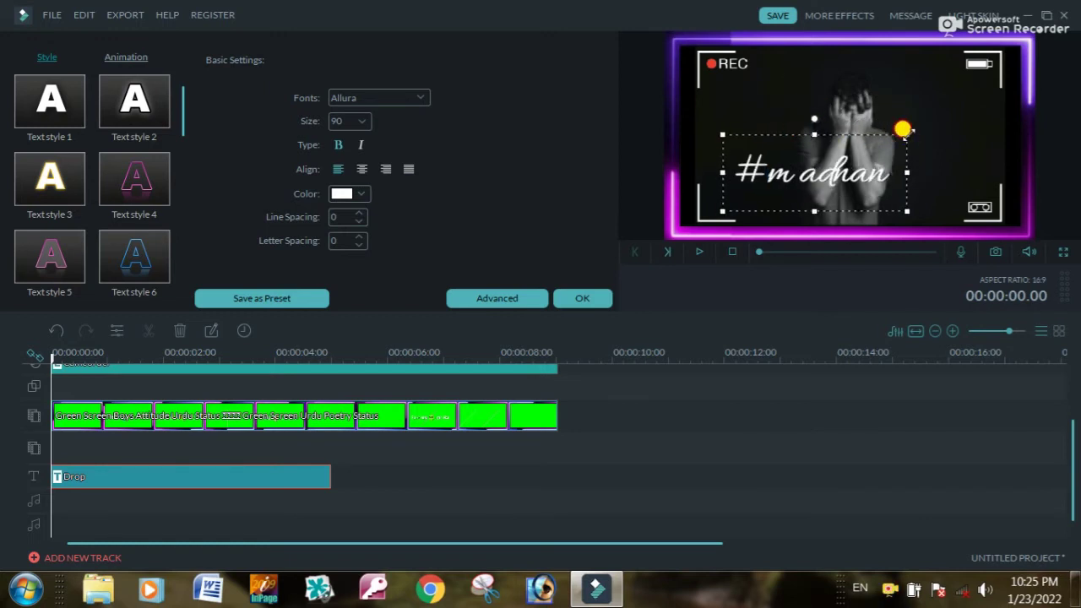
pyautogui.moveTo(905, 131); pyautogui.dragTo(833, 191)
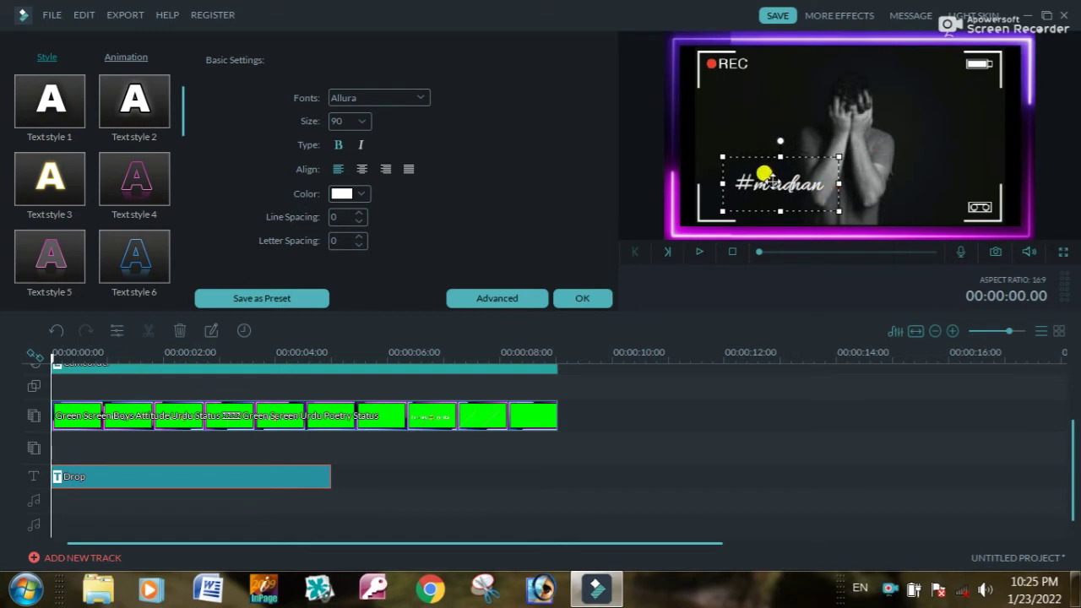
pyautogui.moveTo(748, 145); pyautogui.dragTo(735, 173)
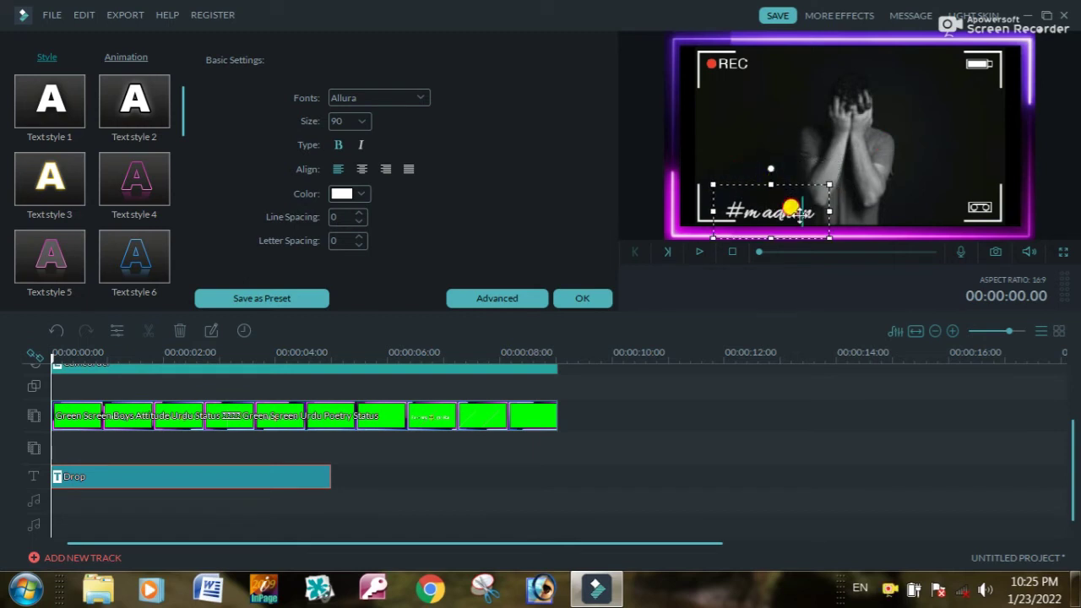
# - Set the font of the name after the hash sign to Bebas Neue
pyautogui.moveTo(808, 218); pyautogui.dragTo(764, 224)
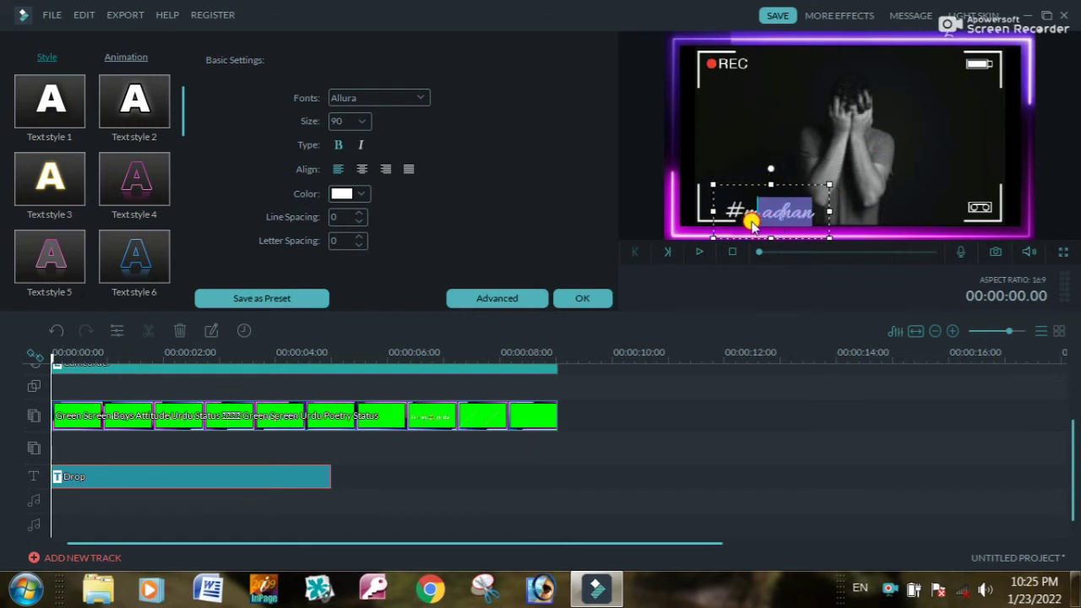
pyautogui.click(422, 98)
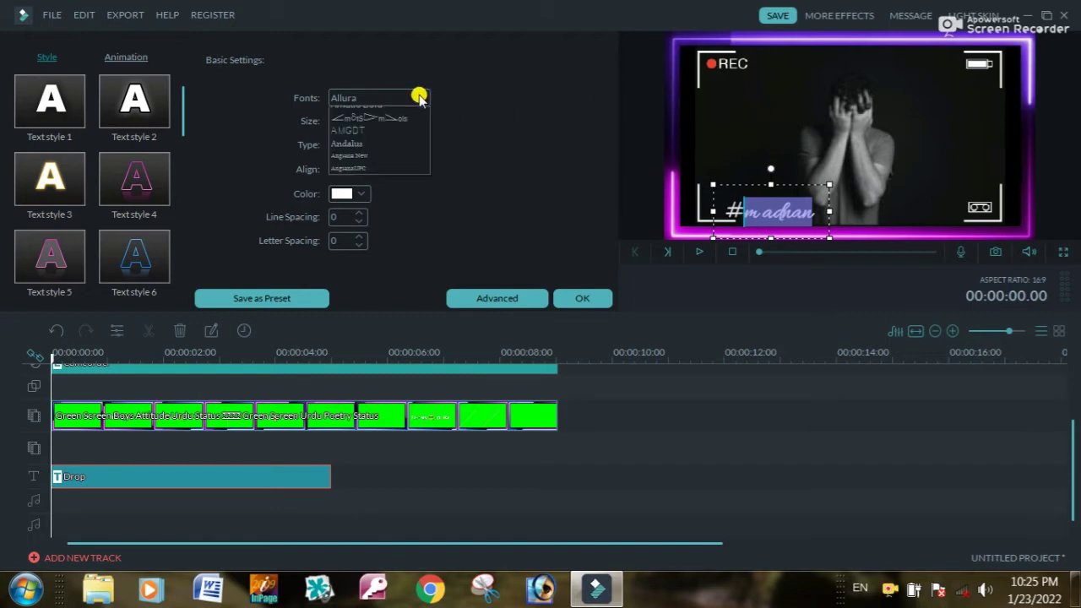
pyautogui.write('bel')
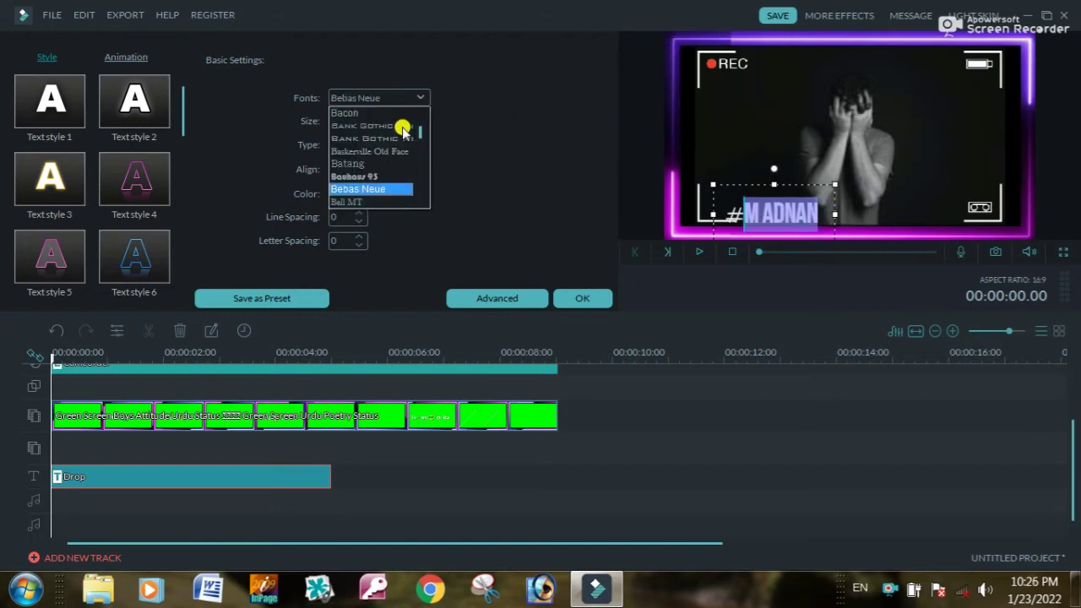
pyautogui.click(380, 189)
# - Try black, green and dark red as the name's text color and set it back to white
pyautogui.click(360, 193)
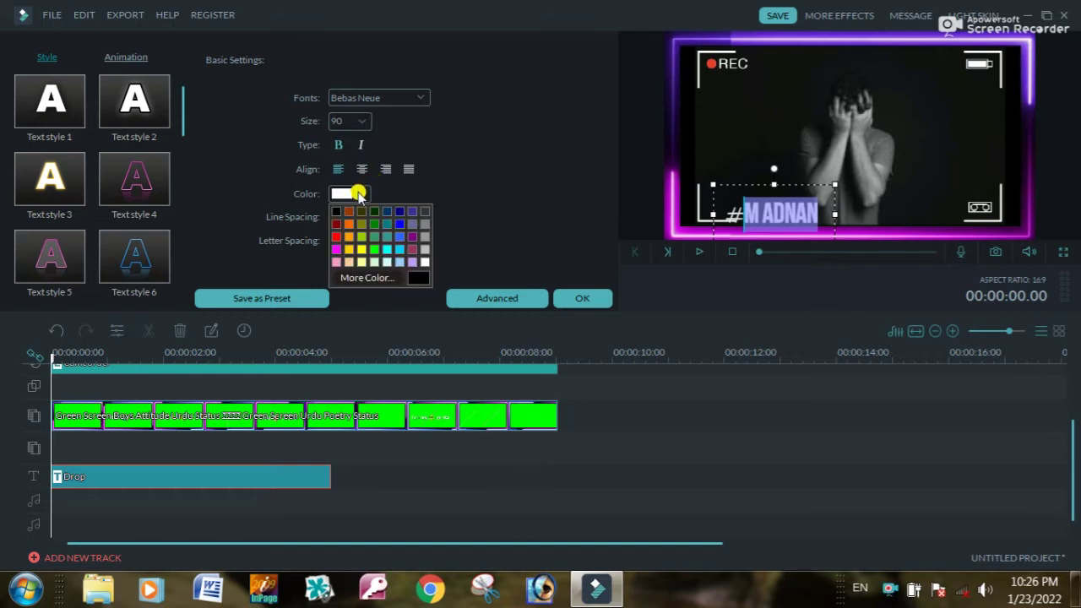
pyautogui.click(337, 211)
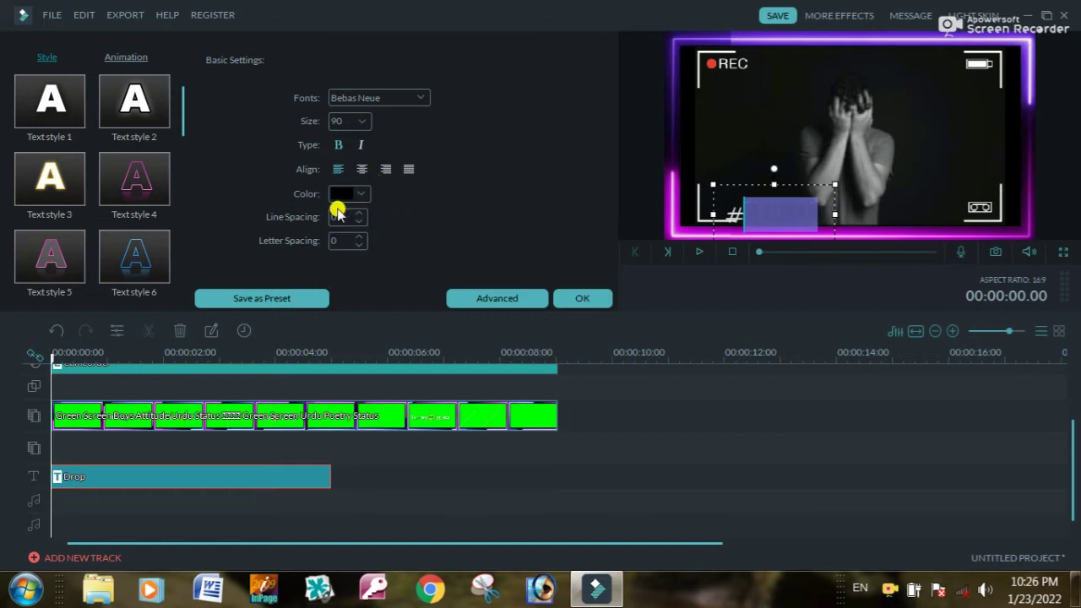
pyautogui.click(363, 192)
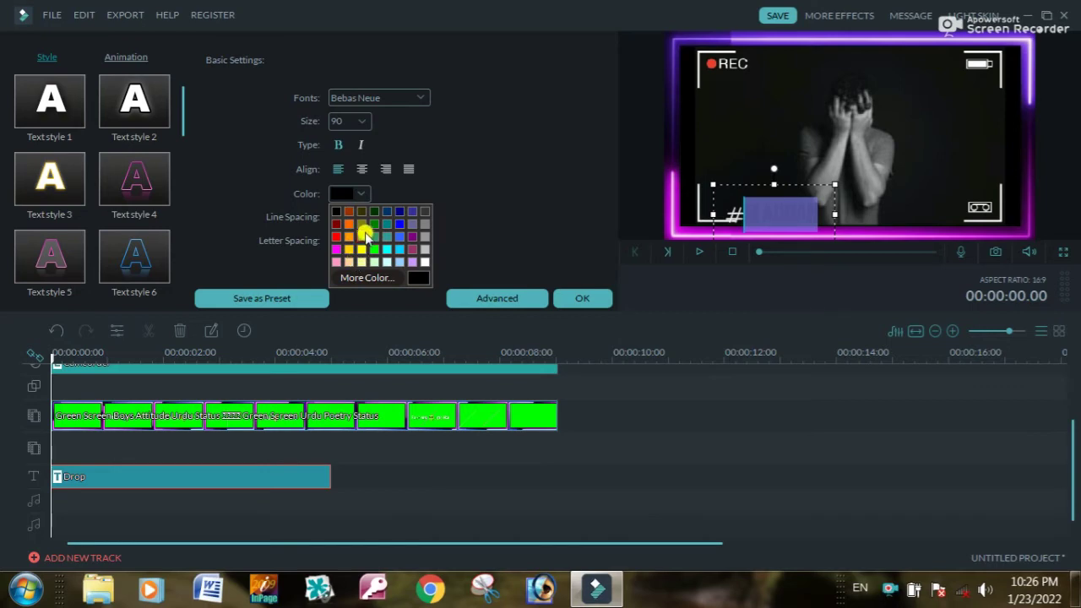
pyautogui.click(372, 224)
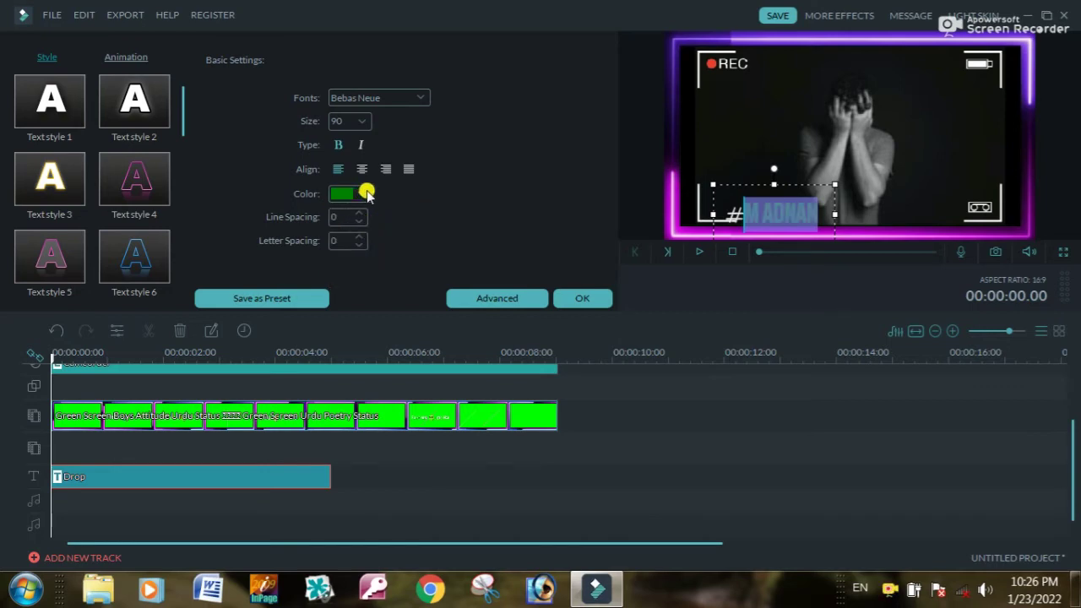
pyautogui.click(366, 193)
pyautogui.click(336, 222)
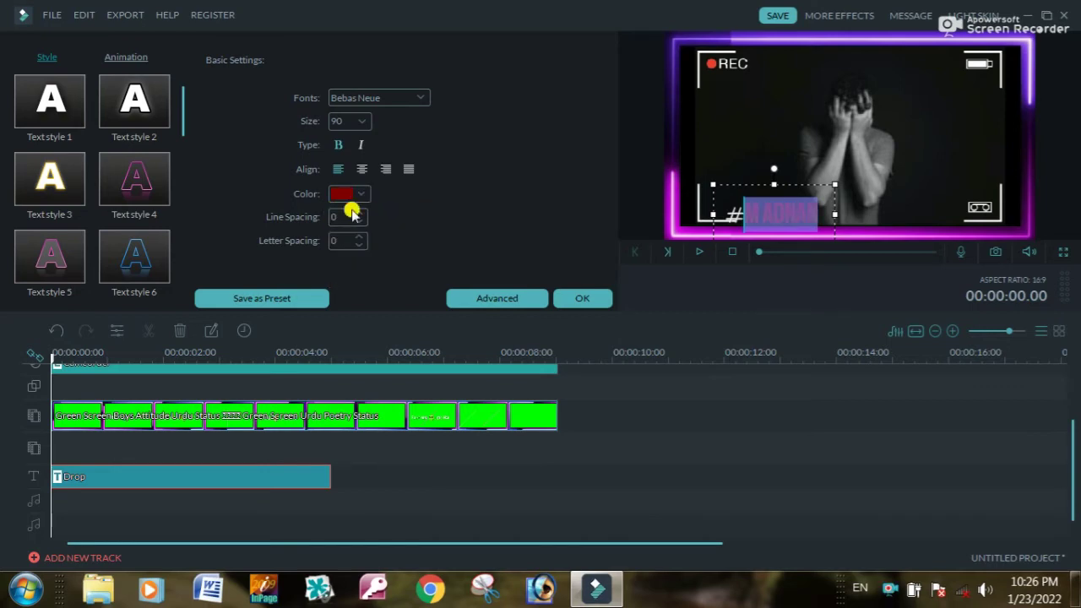
pyautogui.click(359, 196)
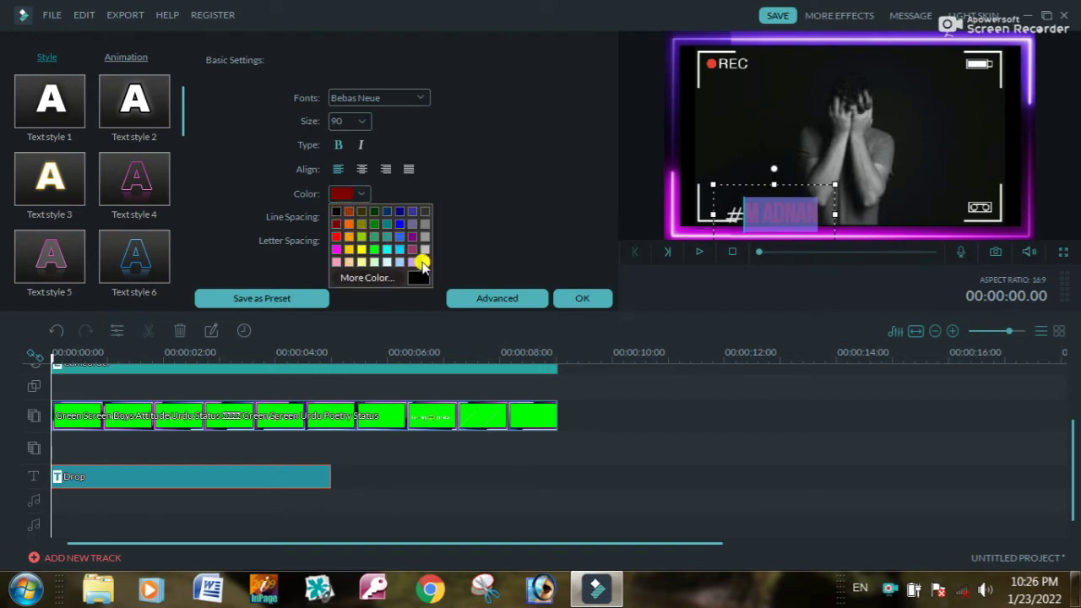
pyautogui.click(422, 263)
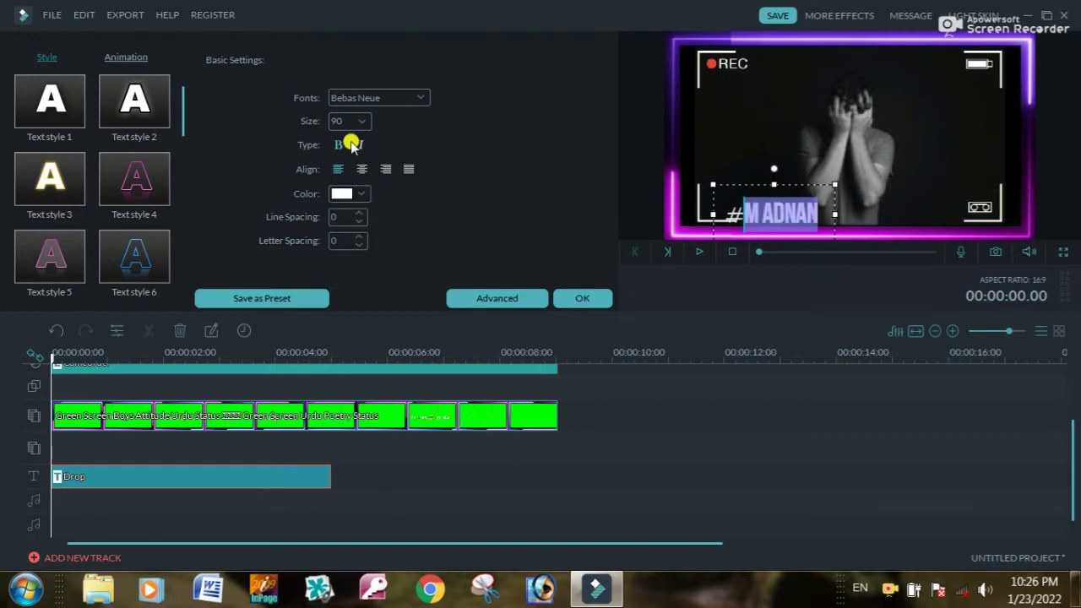
# - Apply the Type Writer animation to the title
pyautogui.click(137, 55)
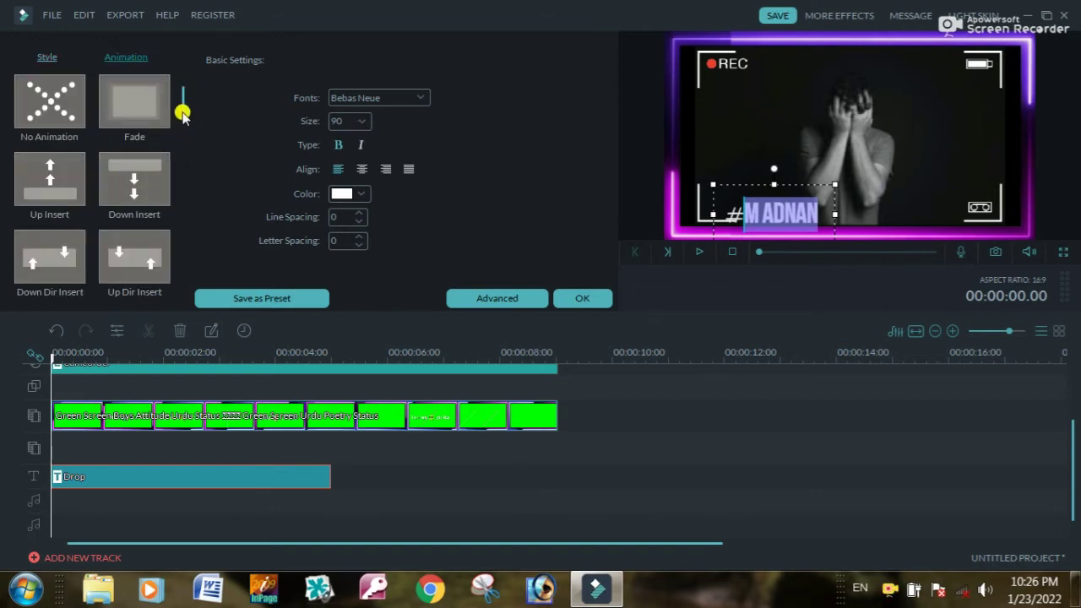
pyautogui.moveTo(182, 109); pyautogui.dragTo(184, 285)
pyautogui.scroll(2, 181, 295)
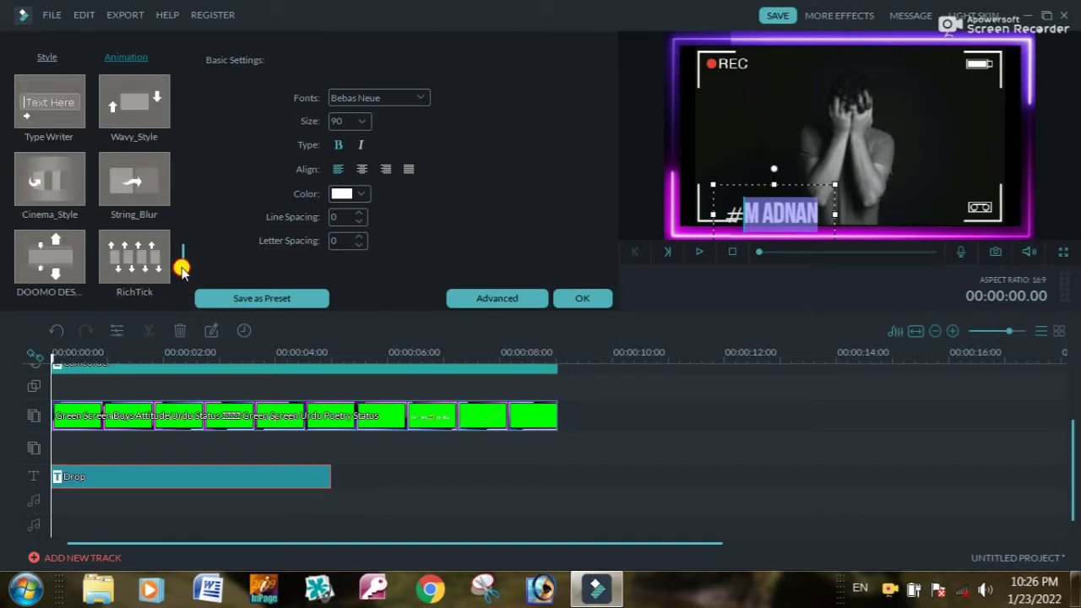
pyautogui.click(56, 186)
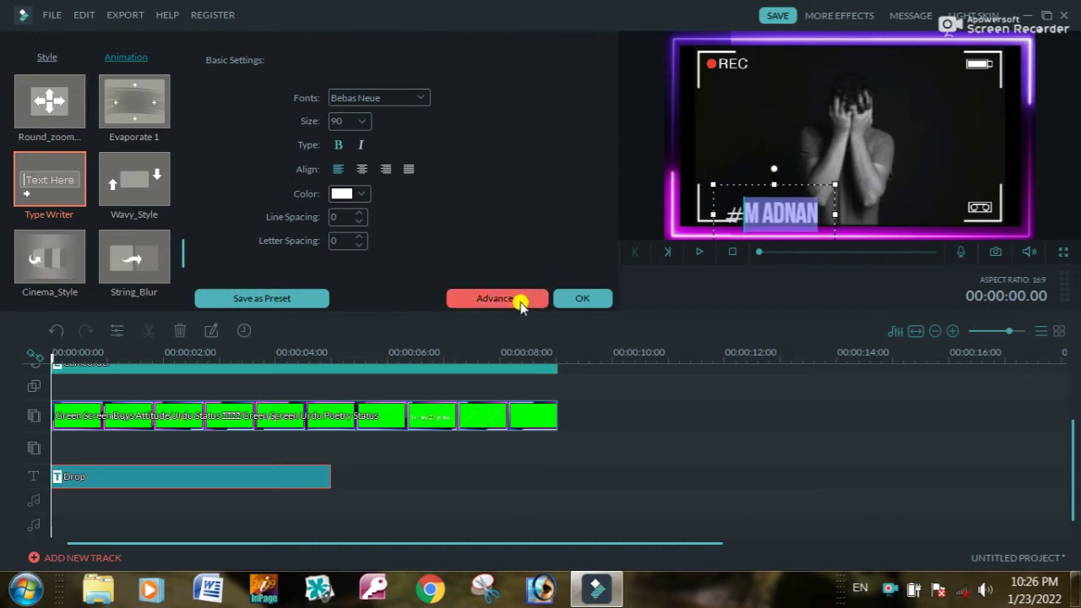
# - Open the advanced text editor and give the title a Gradient Fill from orange to green
pyautogui.click(508, 297)
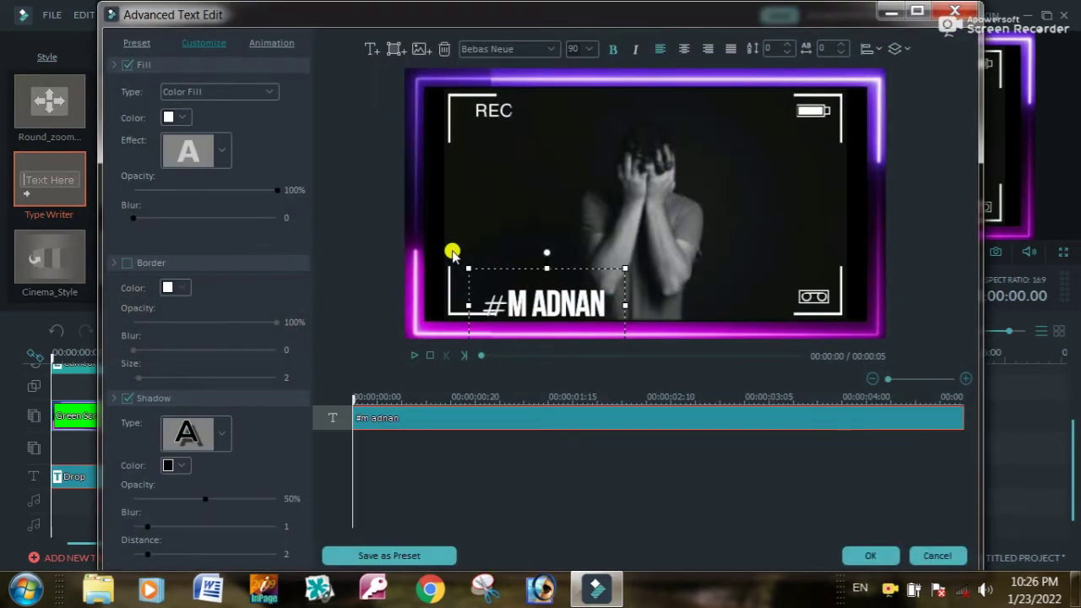
pyautogui.click(242, 95)
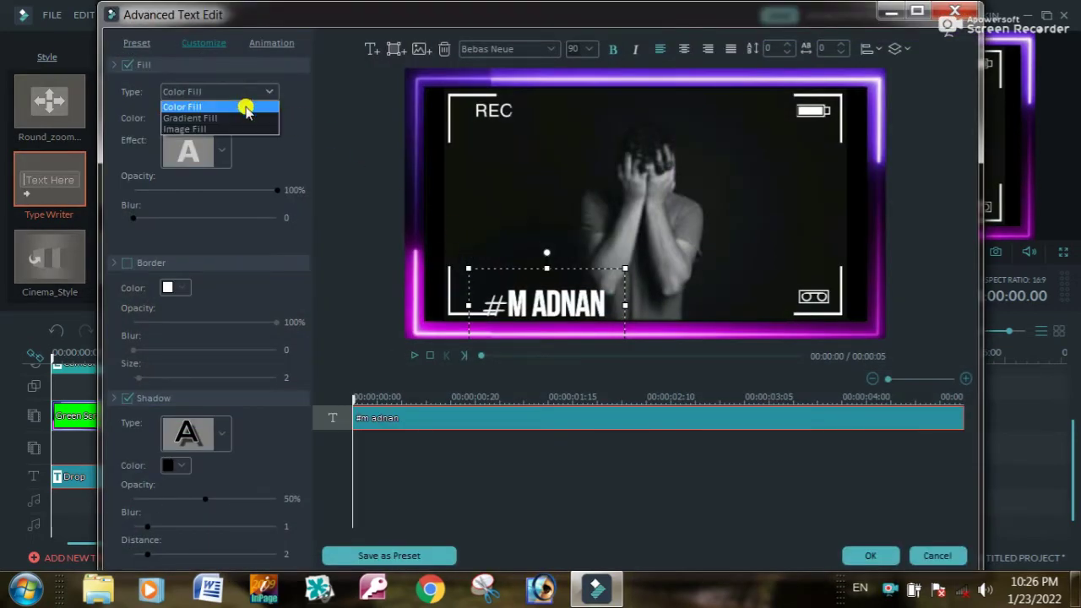
pyautogui.click(248, 117)
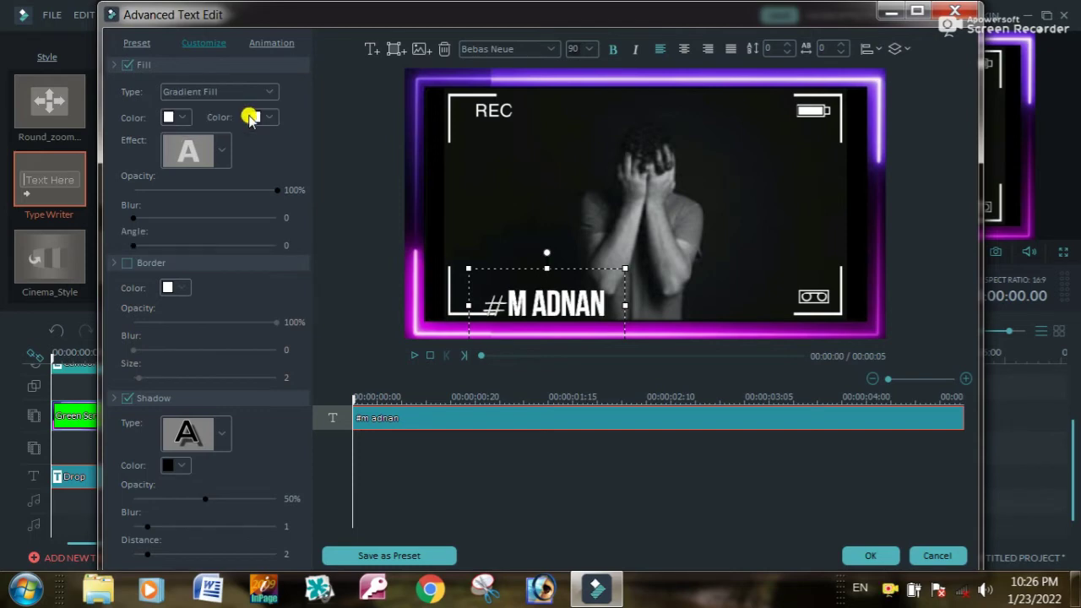
pyautogui.click(177, 119)
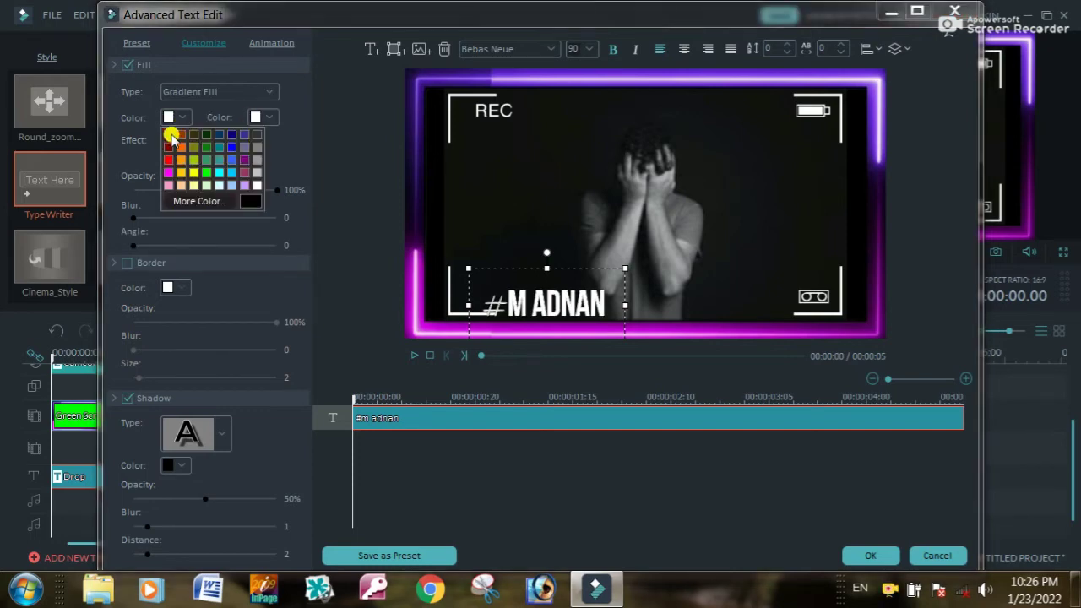
pyautogui.click(180, 149)
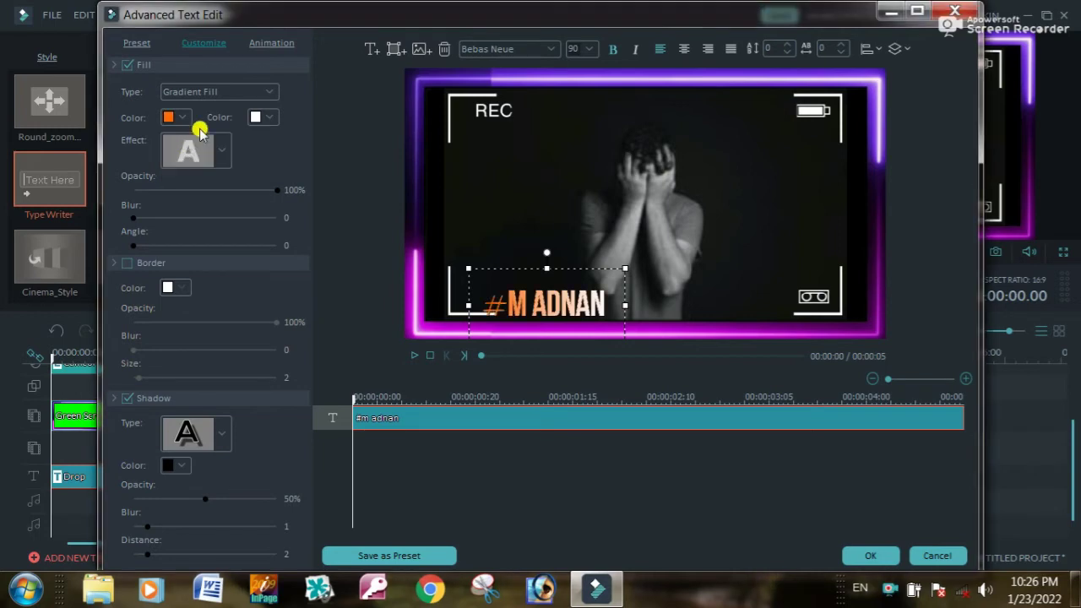
pyautogui.click(269, 117)
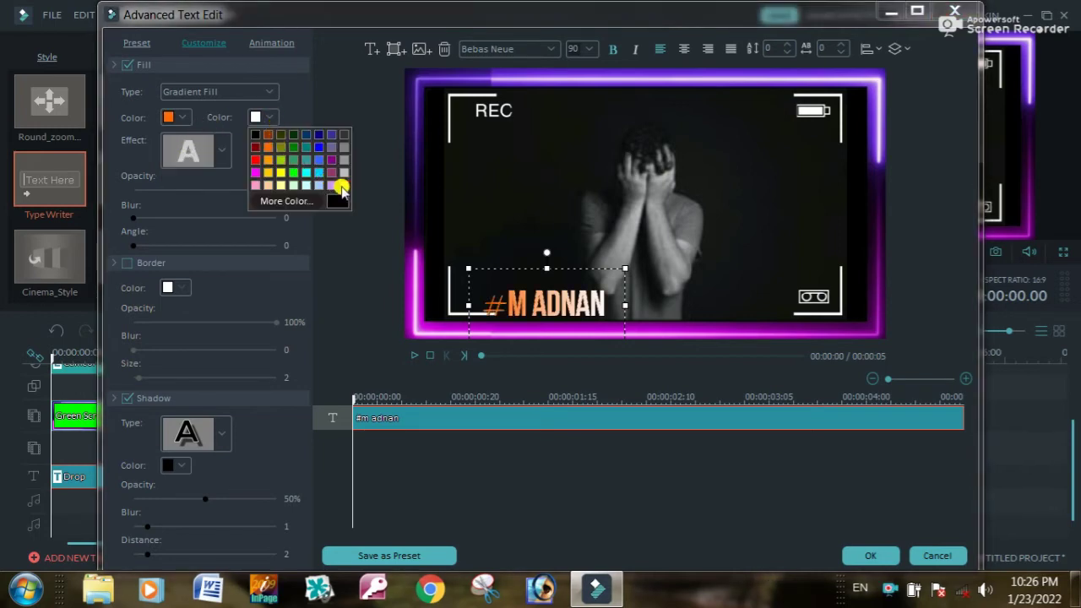
pyautogui.click(295, 149)
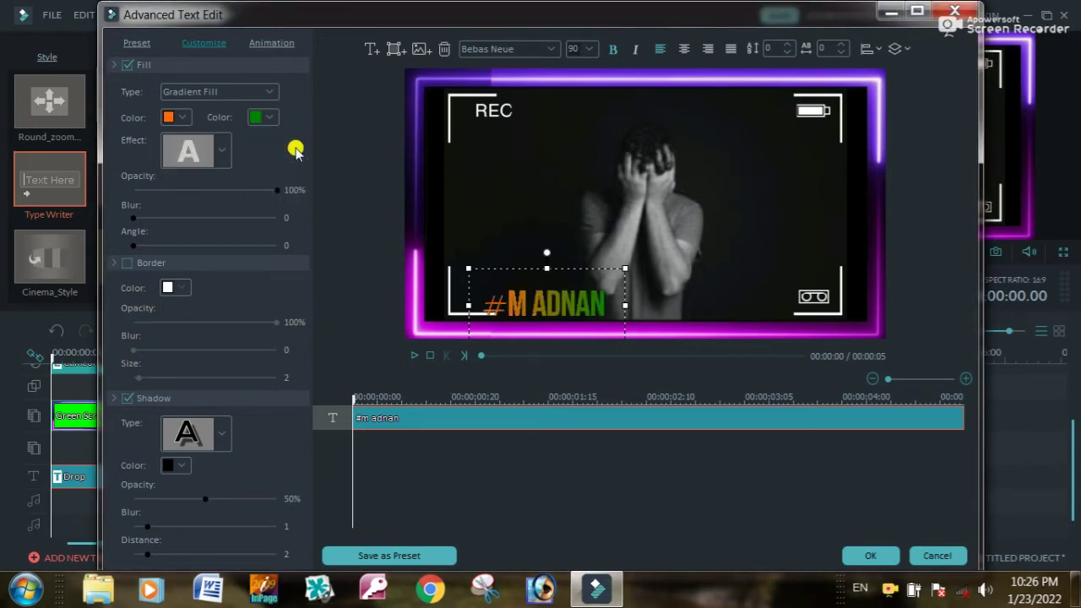
# - Try the different fill effects on the title text and return to the plain first effect
pyautogui.click(222, 149)
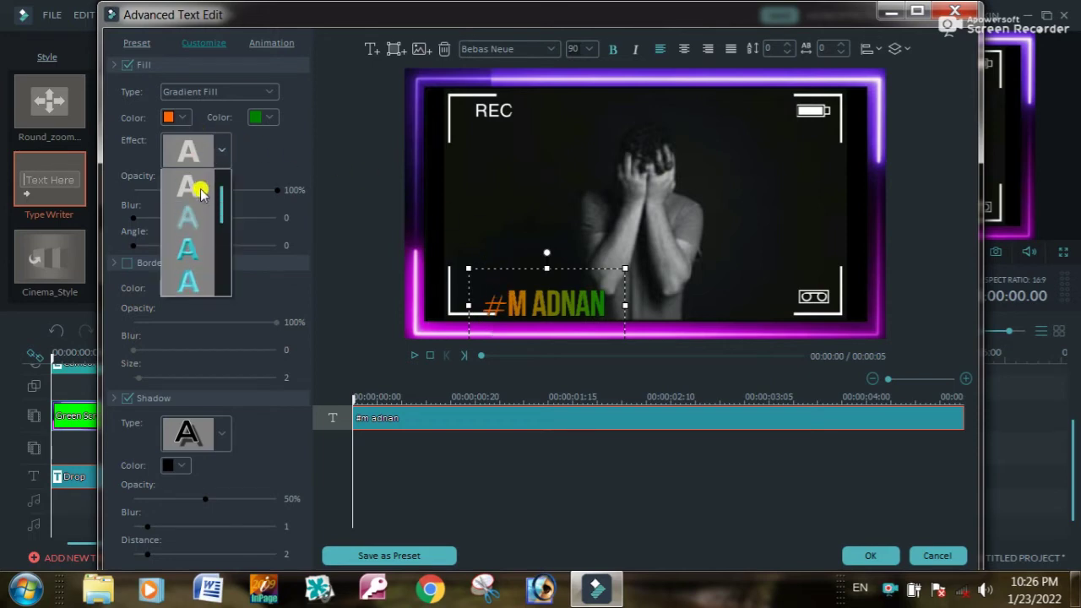
pyautogui.press('Down')
pyautogui.press('Down')
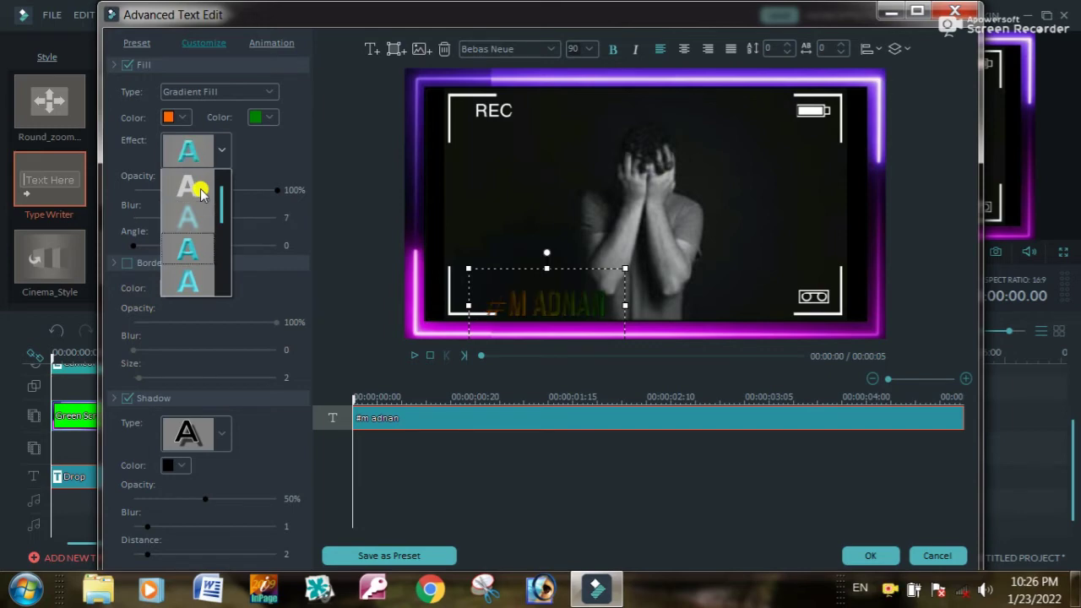
pyautogui.press('Down')
pyautogui.press('Down')
pyautogui.press('Down')
pyautogui.press('Down')
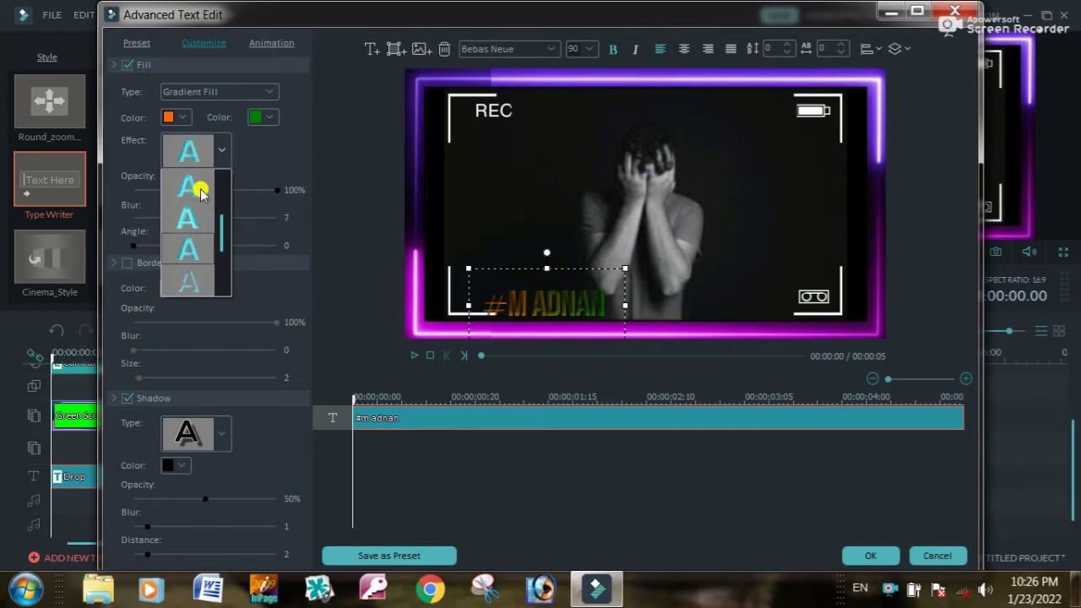
pyautogui.press('Down')
pyautogui.press('Down')
pyautogui.press('Down')
pyautogui.press('Down')
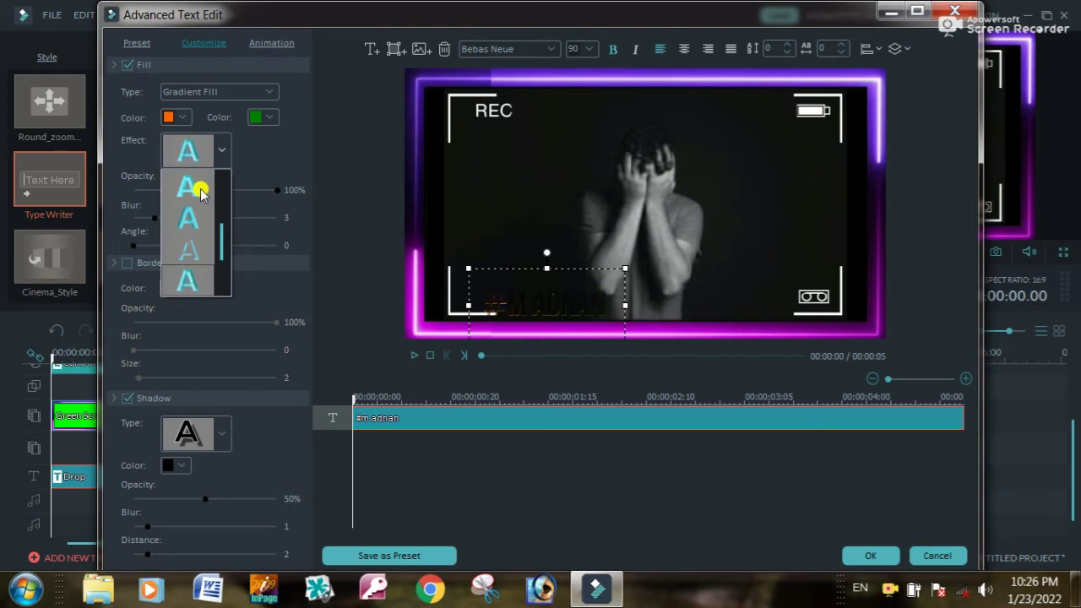
pyautogui.press('Down')
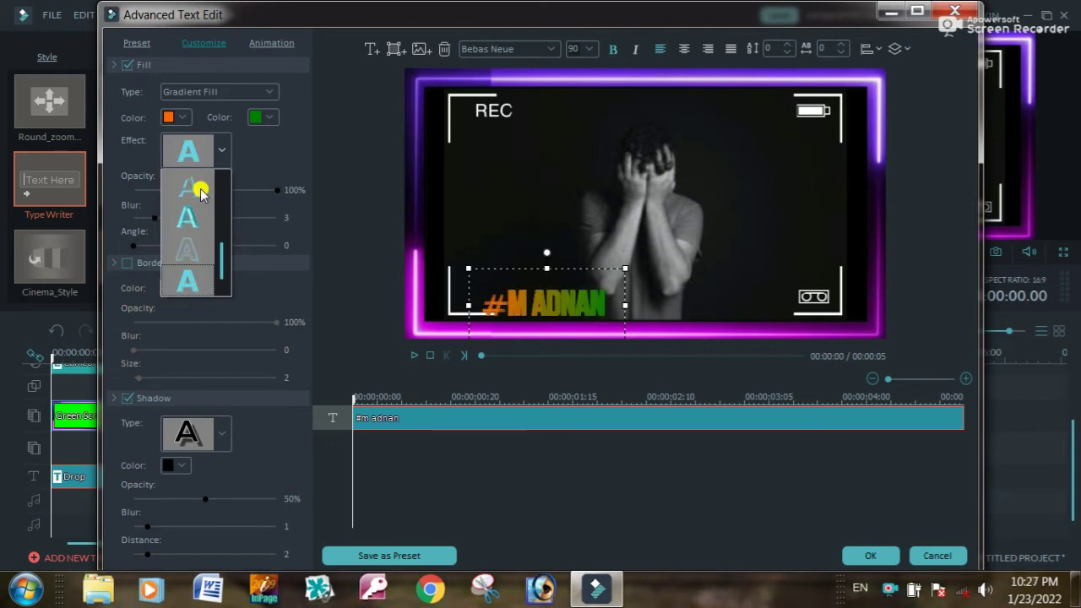
pyautogui.scroll(3, 201, 198)
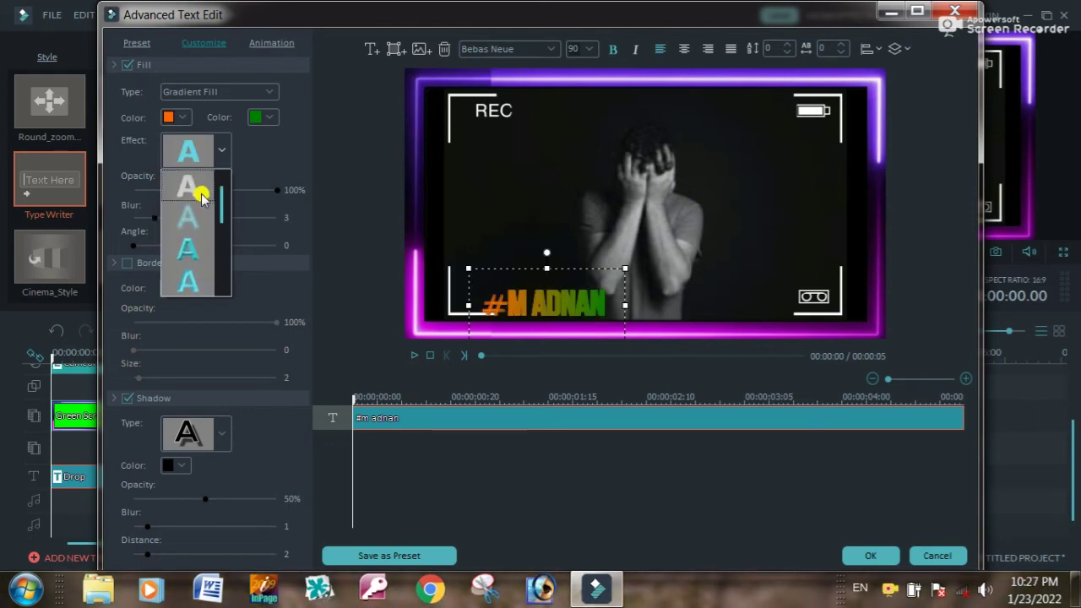
pyautogui.click(201, 196)
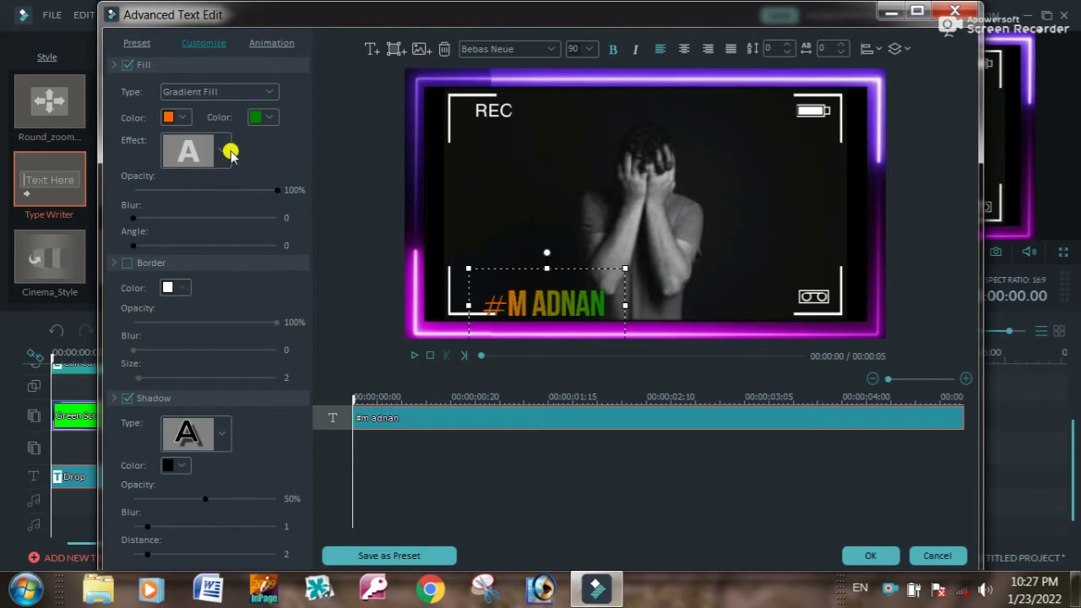
# - Try an Image Fill on the title text using a portrait from the Pictures library and return to Gradient Fill
pyautogui.click(253, 92)
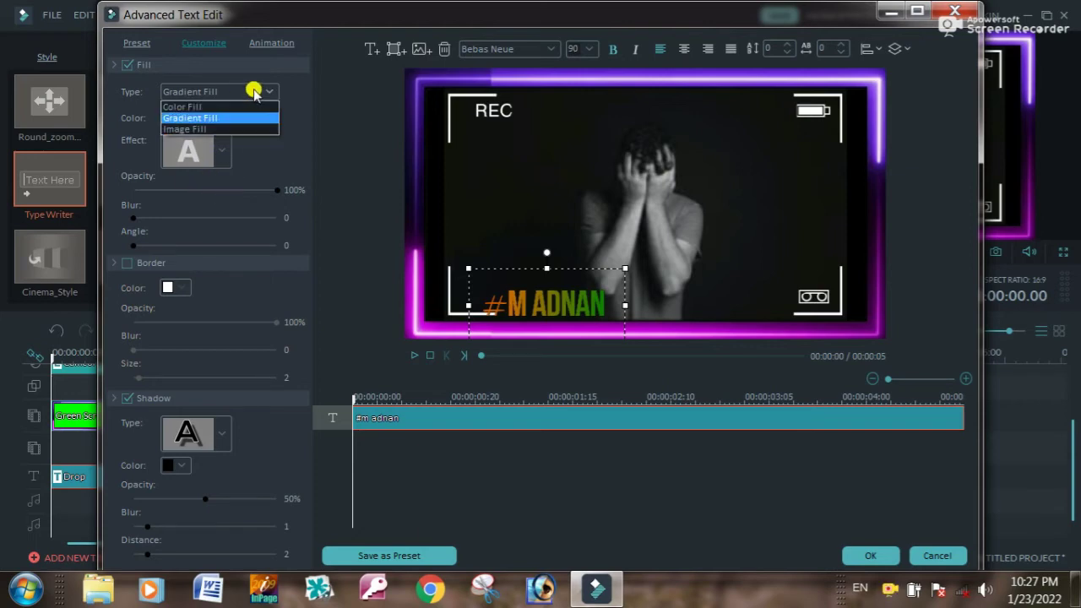
pyautogui.click(226, 129)
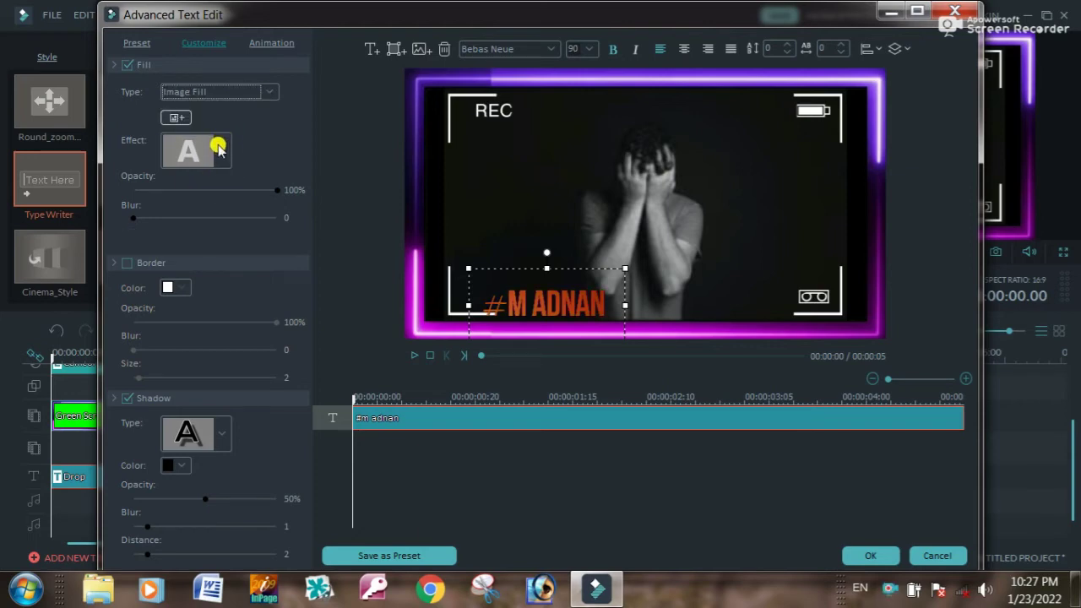
pyautogui.click(177, 118)
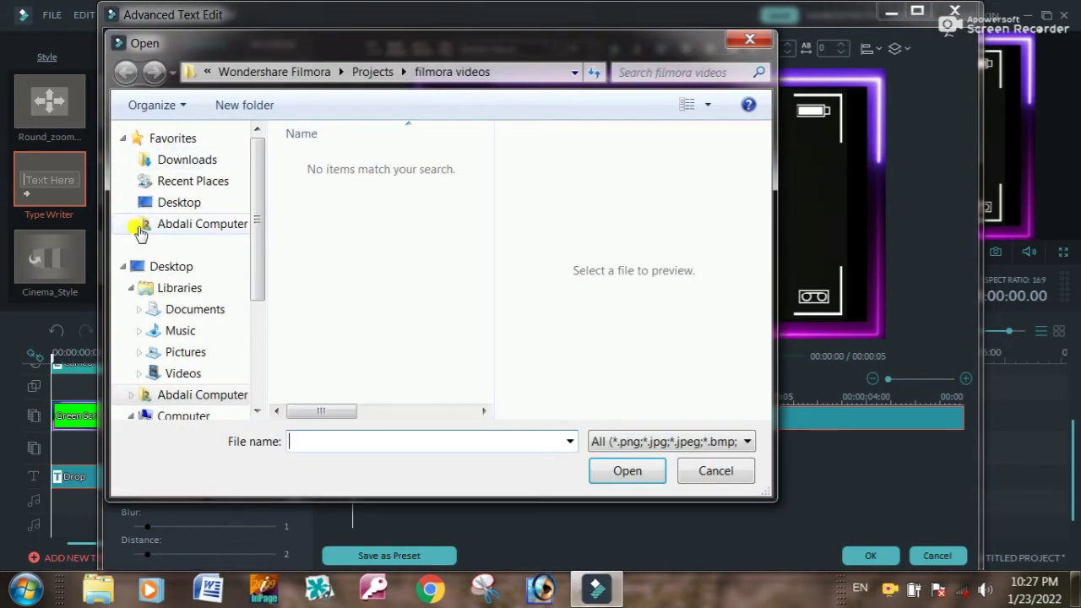
pyautogui.click(200, 352)
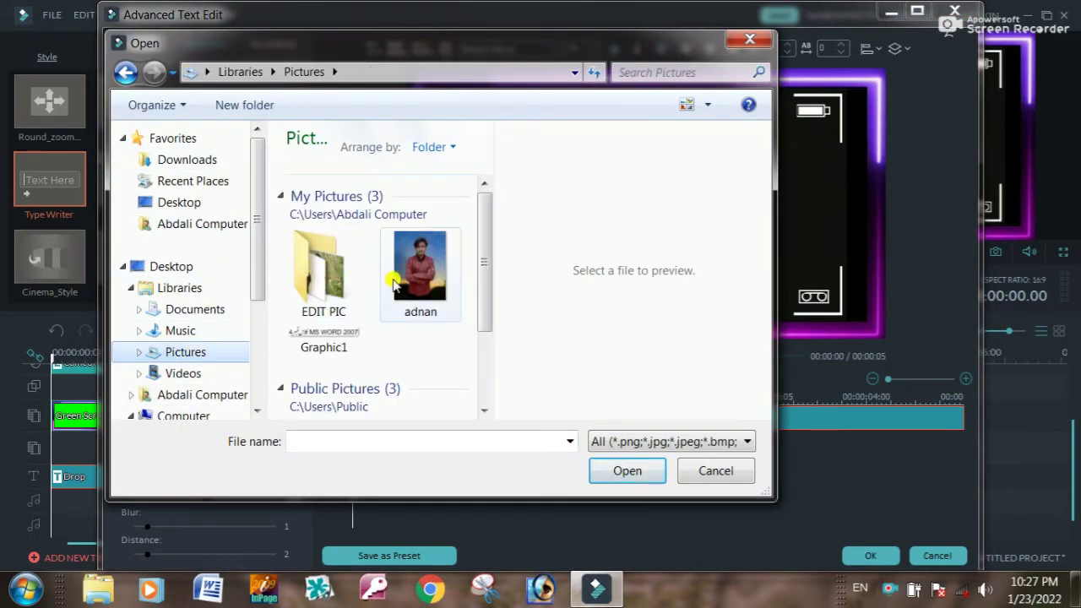
pyautogui.click(397, 282)
pyautogui.click(628, 471)
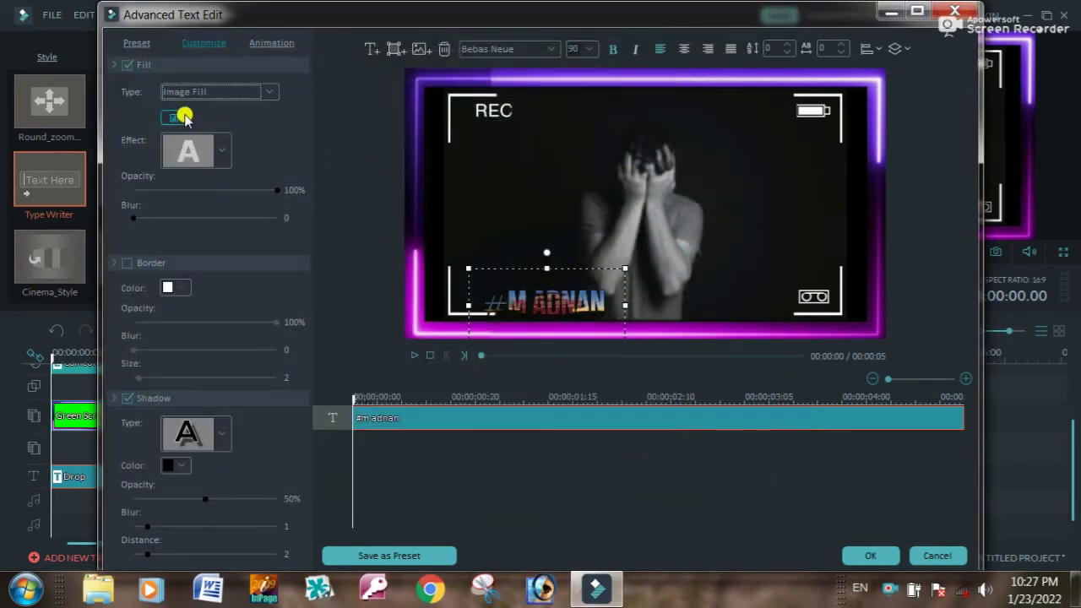
pyautogui.scroll(1, 253, 93)
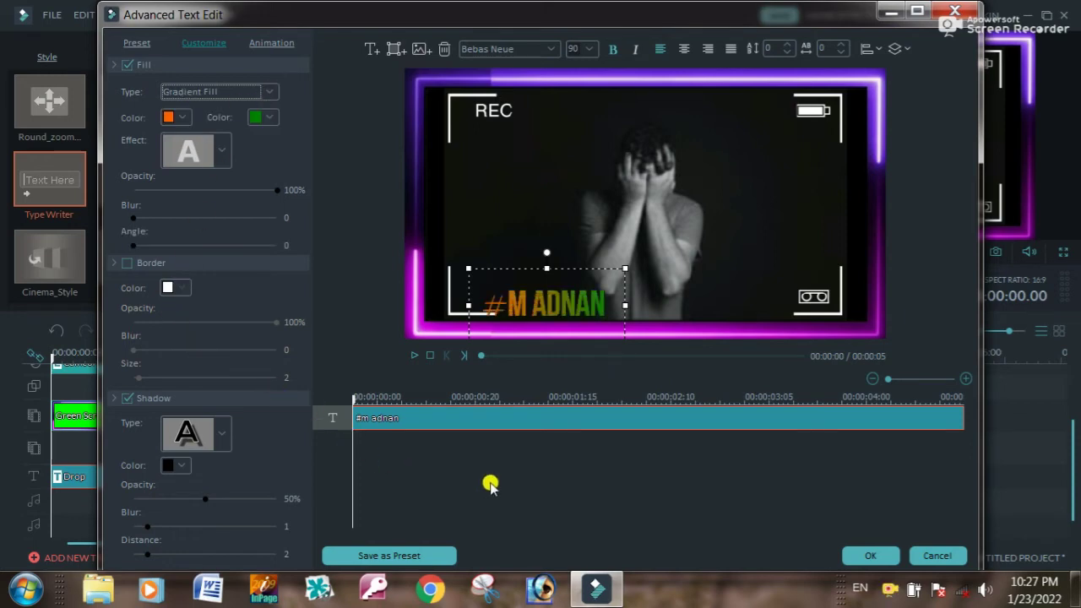
# - Accept the advanced text settings, reposition the title in the frame's lower-left corner and extend its clip to the end of the green screen clip
pyautogui.click(862, 556)
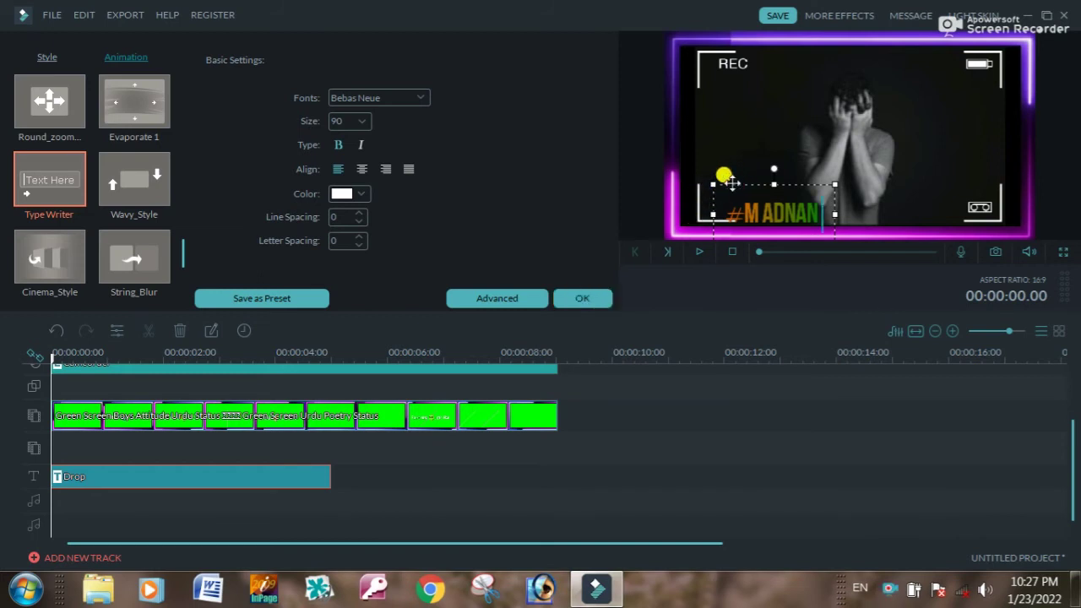
pyautogui.moveTo(731, 182); pyautogui.dragTo(712, 173)
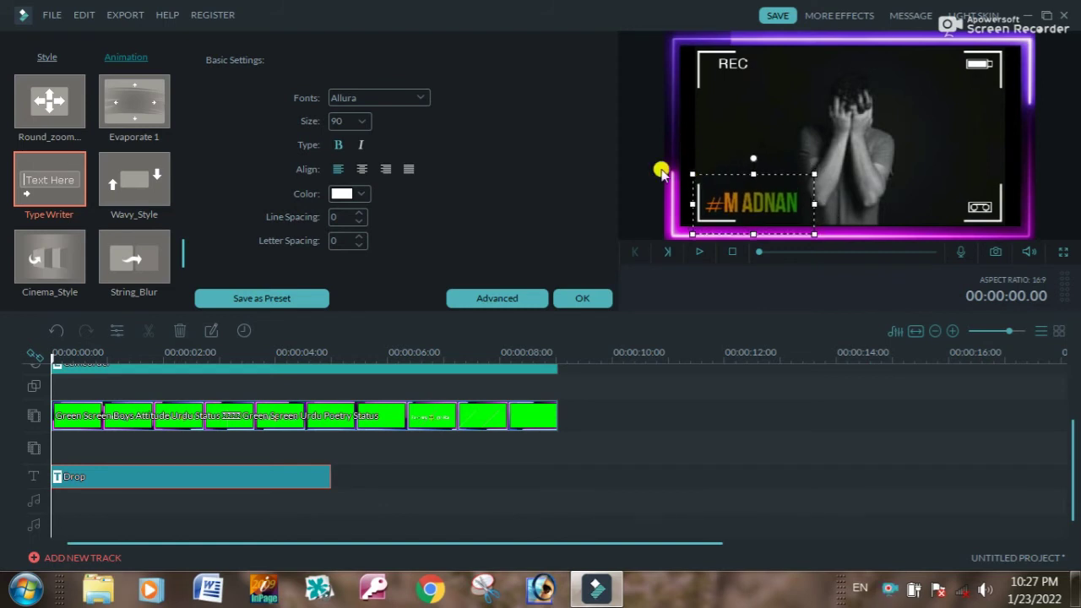
pyautogui.click(581, 299)
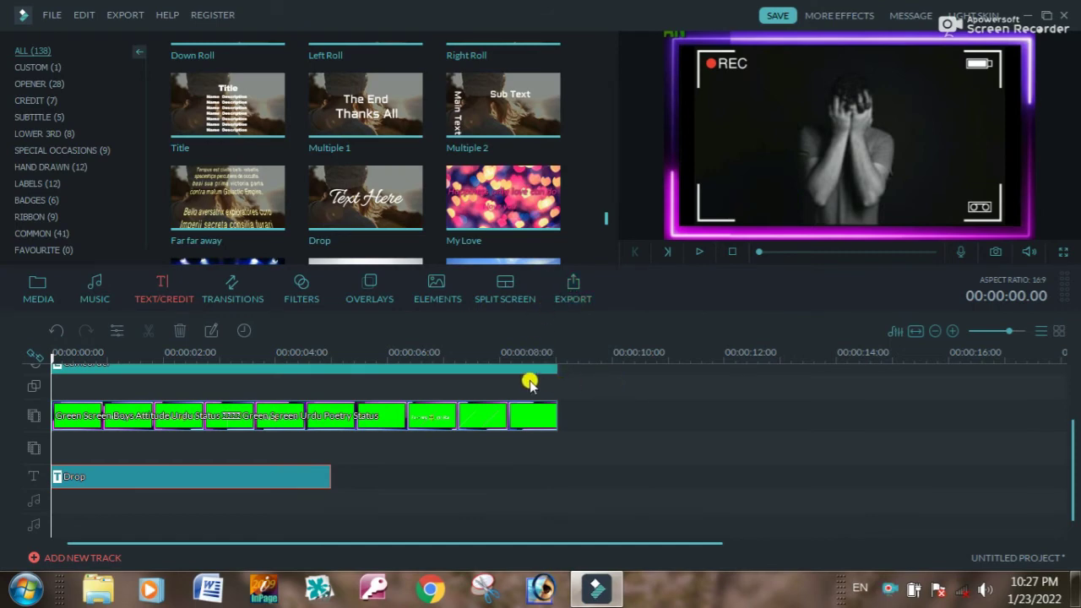
pyautogui.moveTo(329, 473); pyautogui.dragTo(559, 471)
pyautogui.click(644, 439)
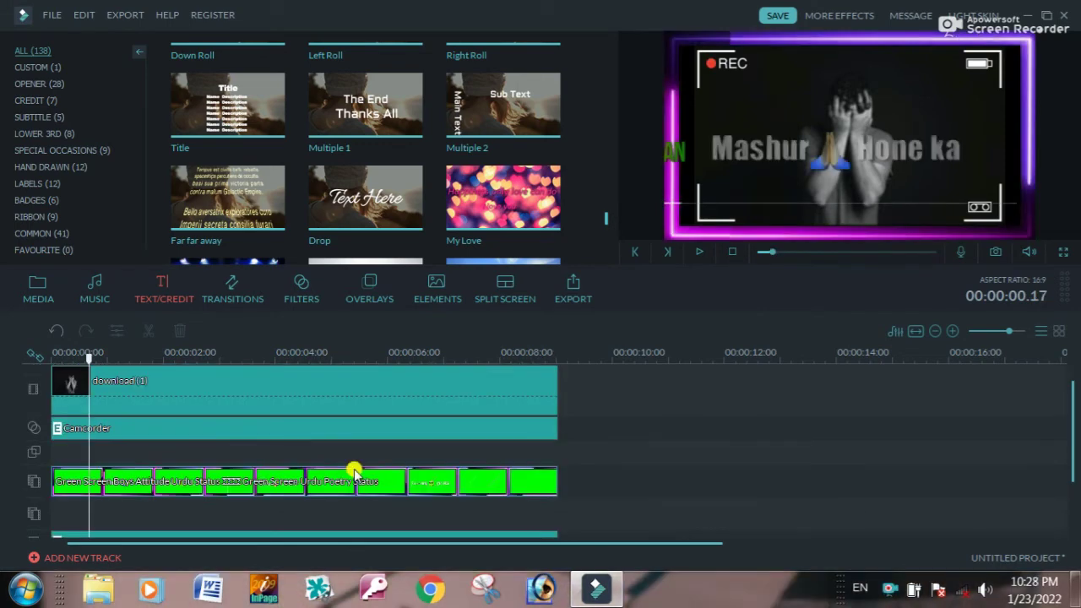
# - Import the Like & Share image "favpng_like-button-share-icon-facebook-logo-sharethis (1)" into the project media
pyautogui.click(52, 16)
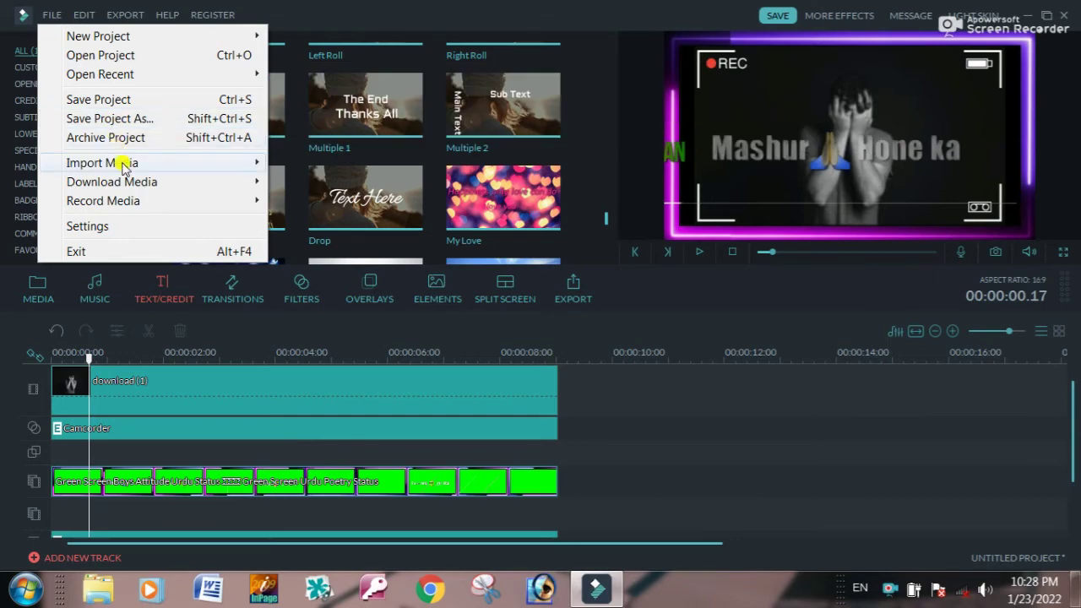
pyautogui.moveTo(127, 162)
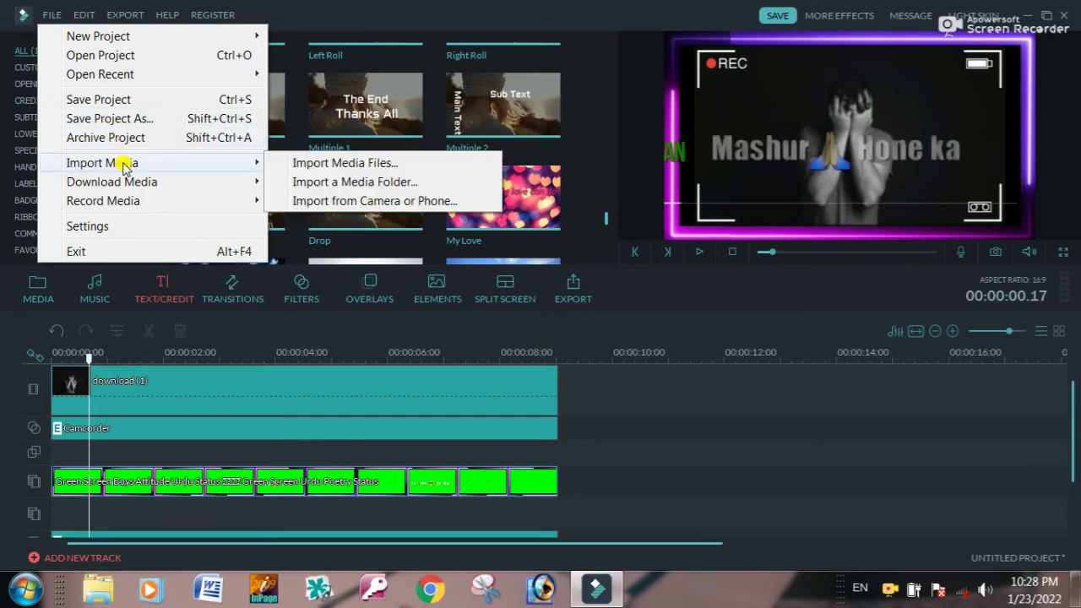
pyautogui.click(391, 164)
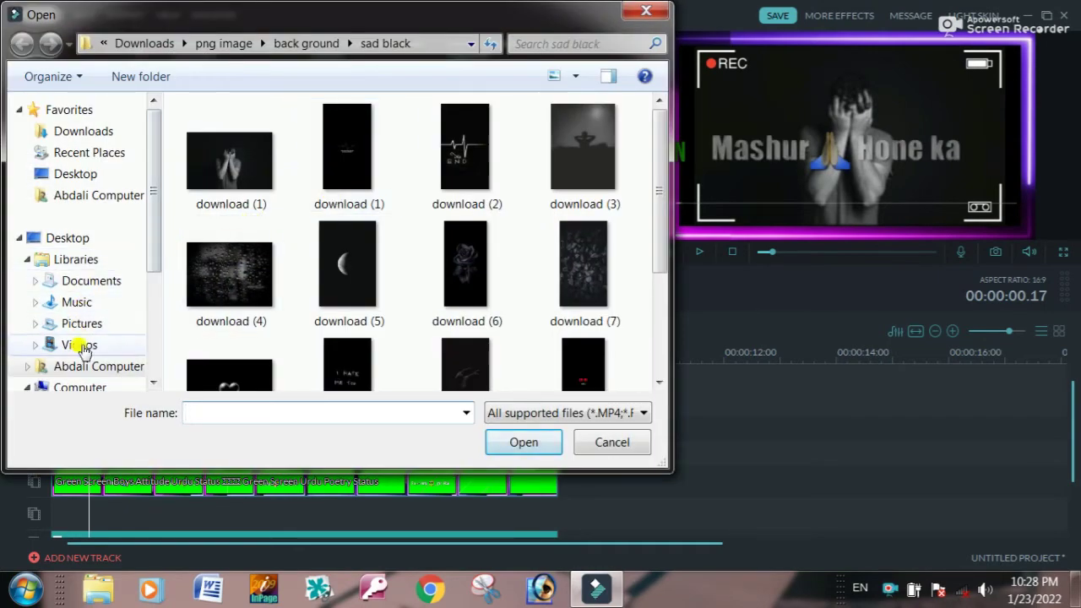
pyautogui.click(84, 385)
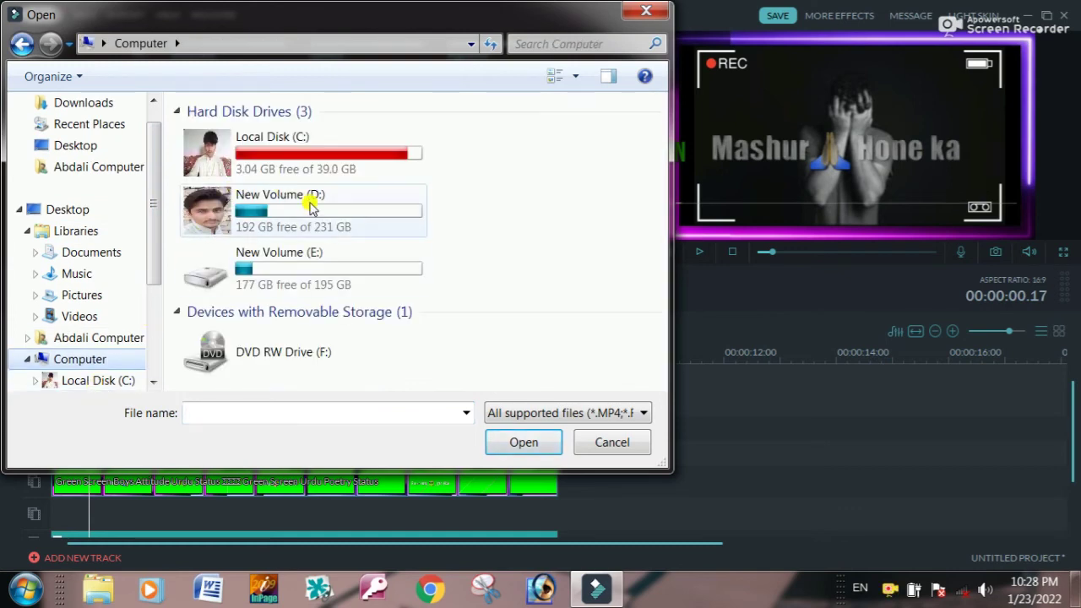
pyautogui.doubleClick(310, 208)
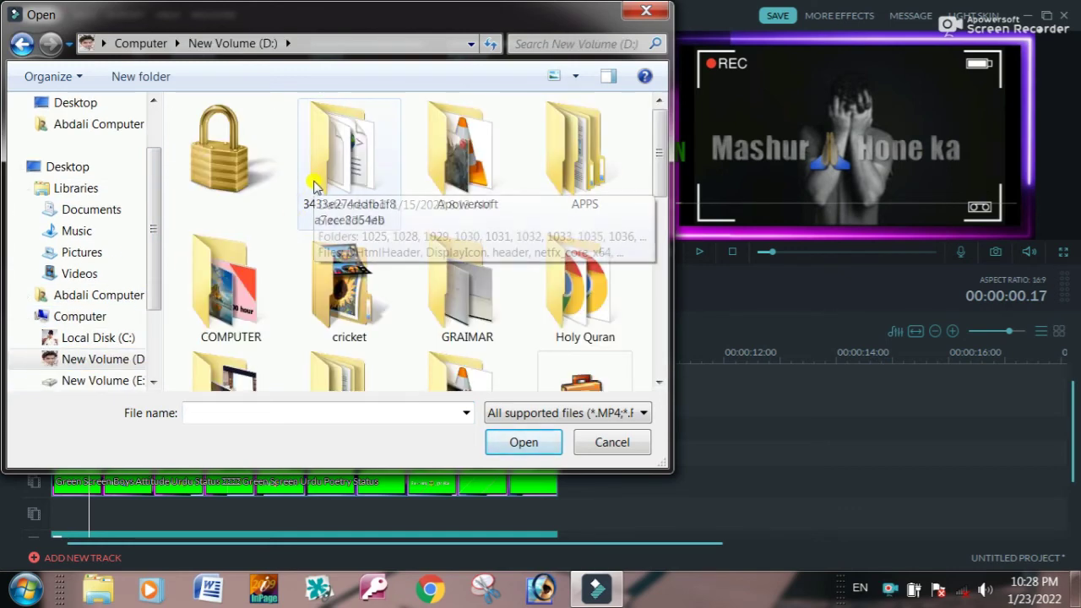
pyautogui.click(332, 177)
pyautogui.scroll(-3, 333, 175)
pyautogui.click(477, 181)
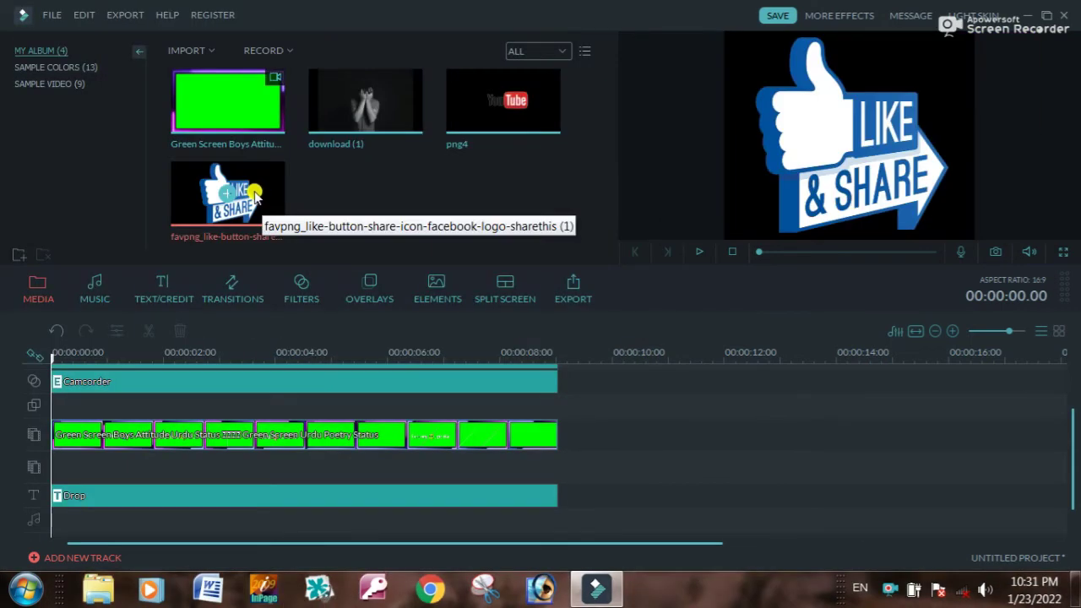
# - Add the Like & Share image below the green screen track, scaled down above the title and lasting as long as the green screen clip
pyautogui.moveTo(253, 195); pyautogui.dragTo(55, 473)
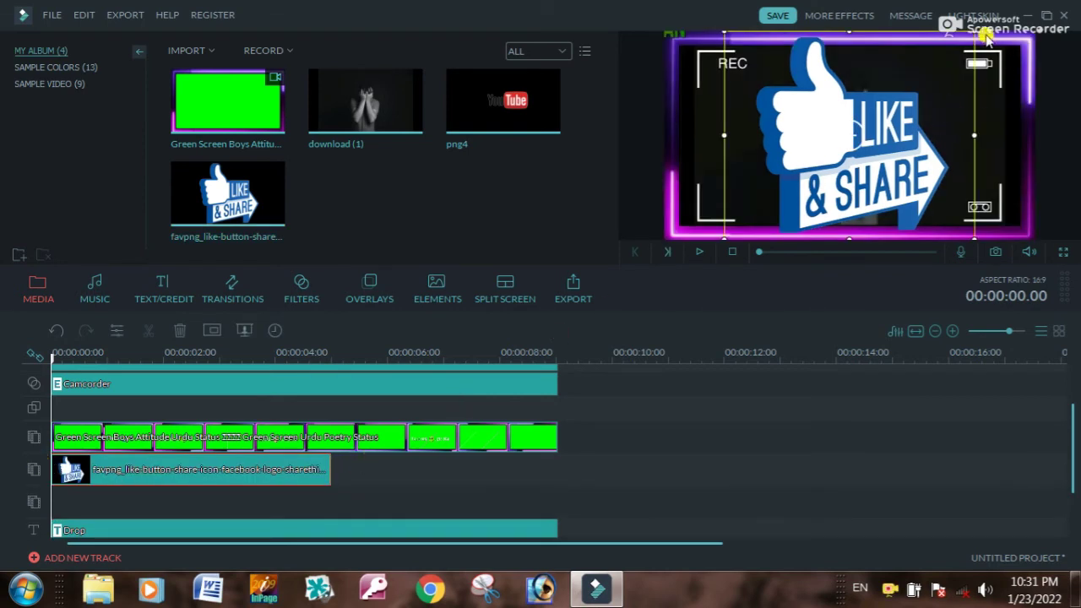
pyautogui.moveTo(971, 30); pyautogui.dragTo(722, 153)
pyautogui.moveTo(329, 469); pyautogui.dragTo(523, 465)
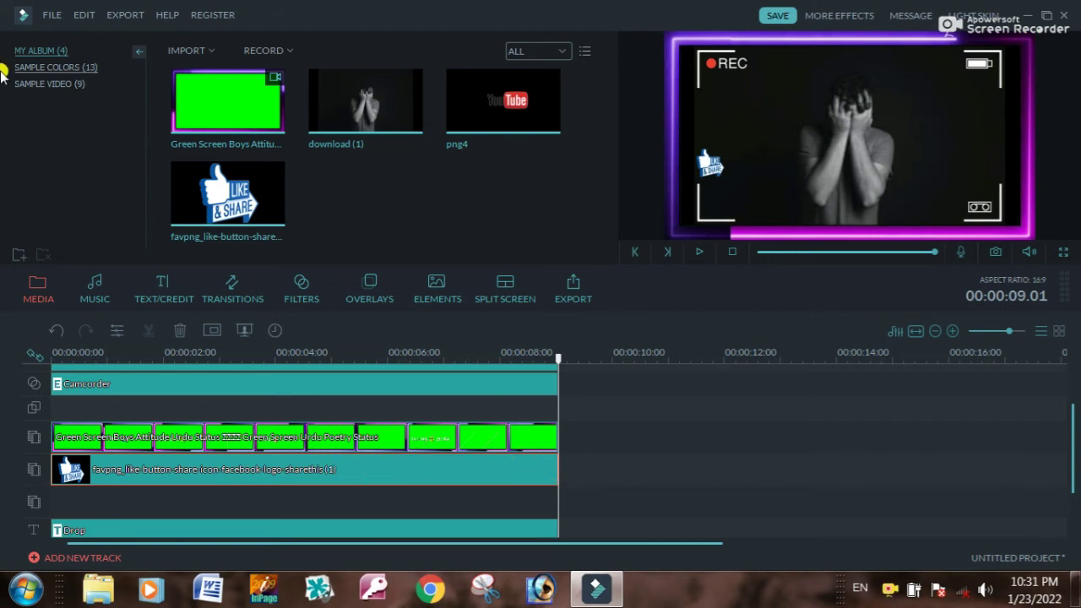
# - Export the video as an MP4 named "whatsapp status" to the D:\videos folder at 1280*720
pyautogui.click(575, 289)
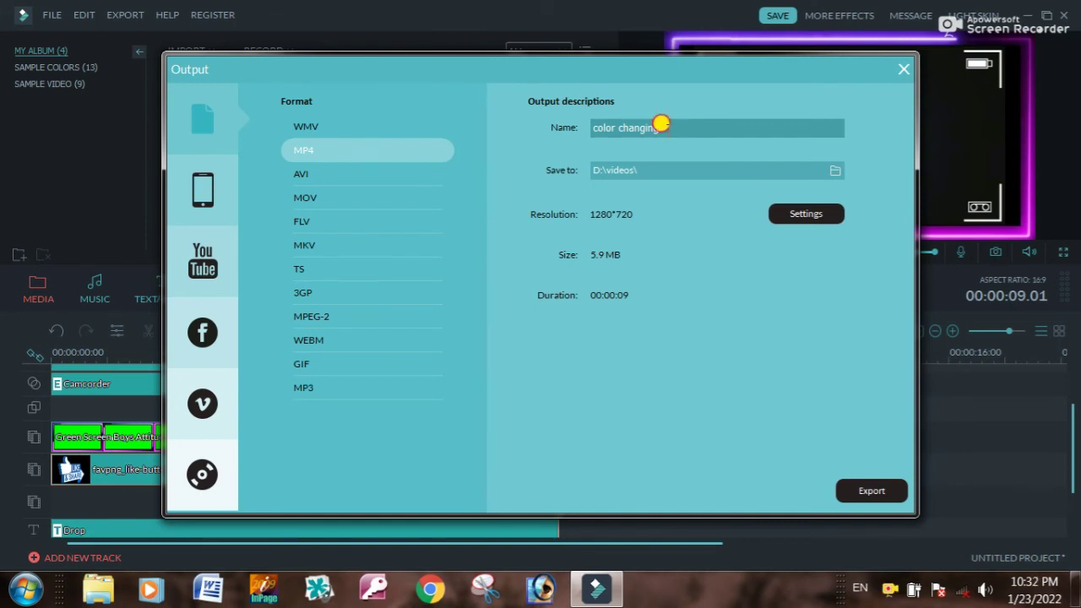
pyautogui.tripleClick(659, 123)
pyautogui.press('BackSpace')
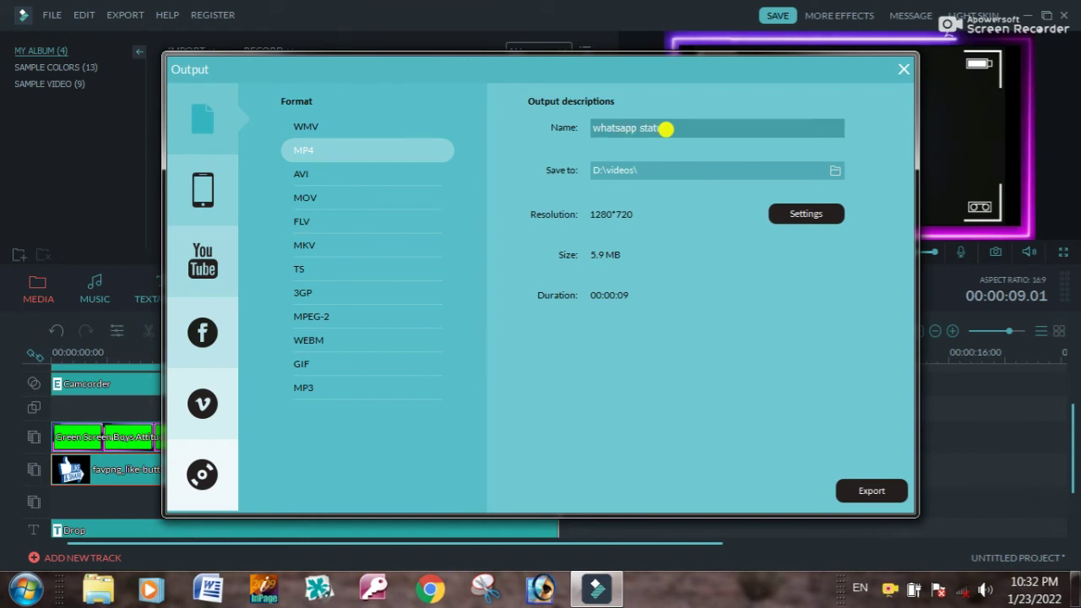
pyautogui.click(834, 171)
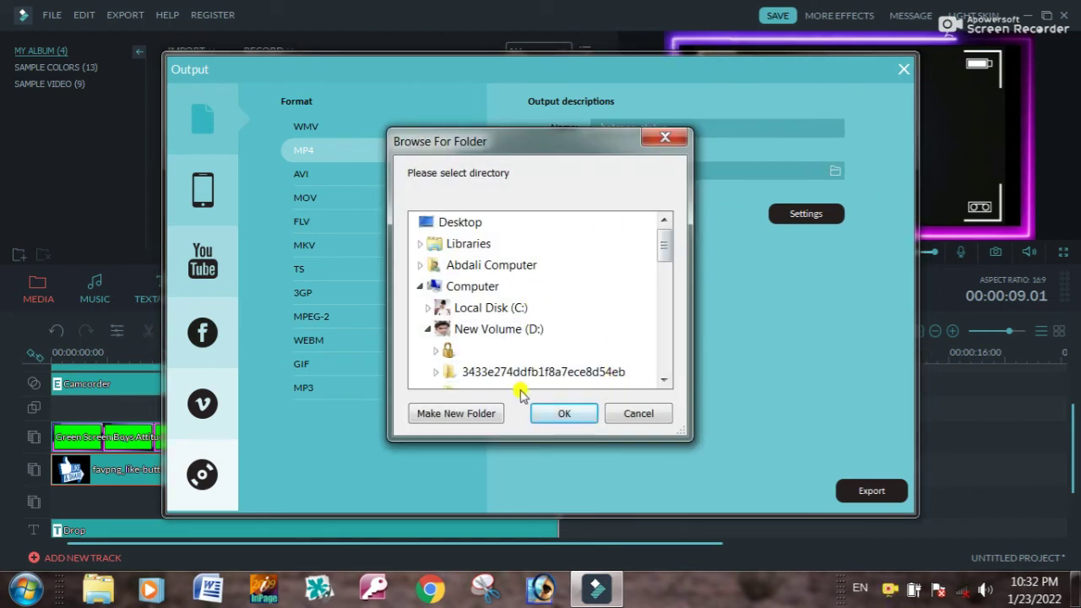
pyautogui.click(563, 412)
pyautogui.click(834, 170)
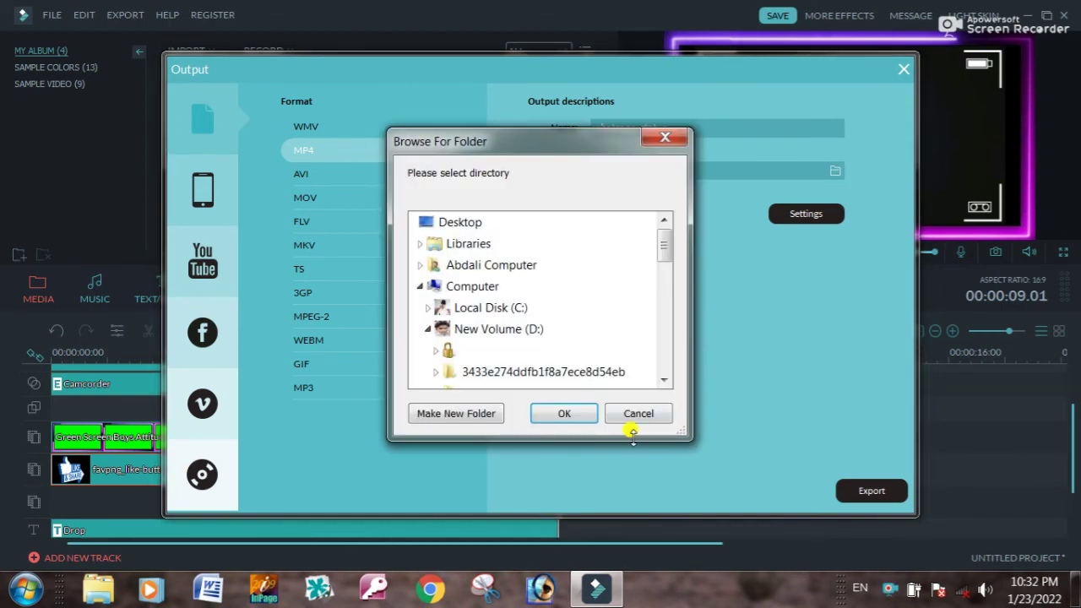
pyautogui.click(639, 414)
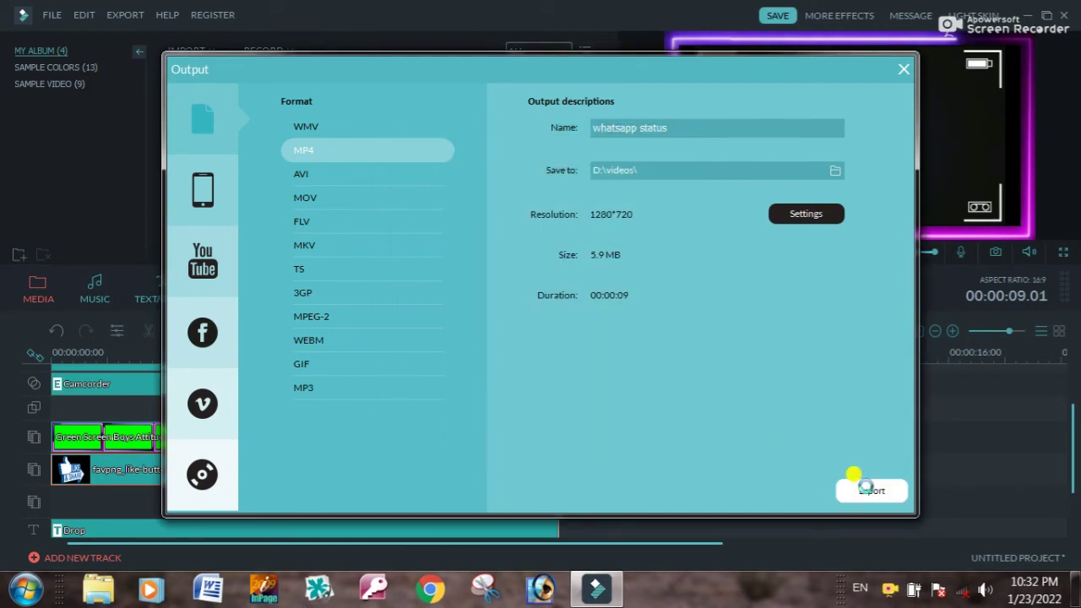
pyautogui.click(866, 488)
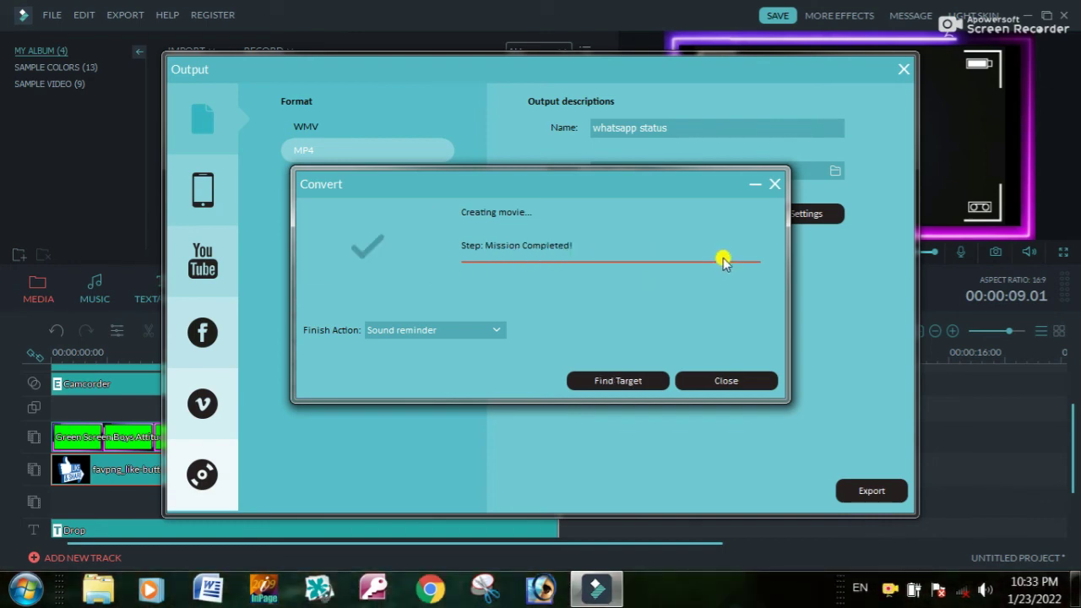
# - Locate the exported whatsapp status file in its folder and play it in VLC with the volume raised
pyautogui.click(612, 384)
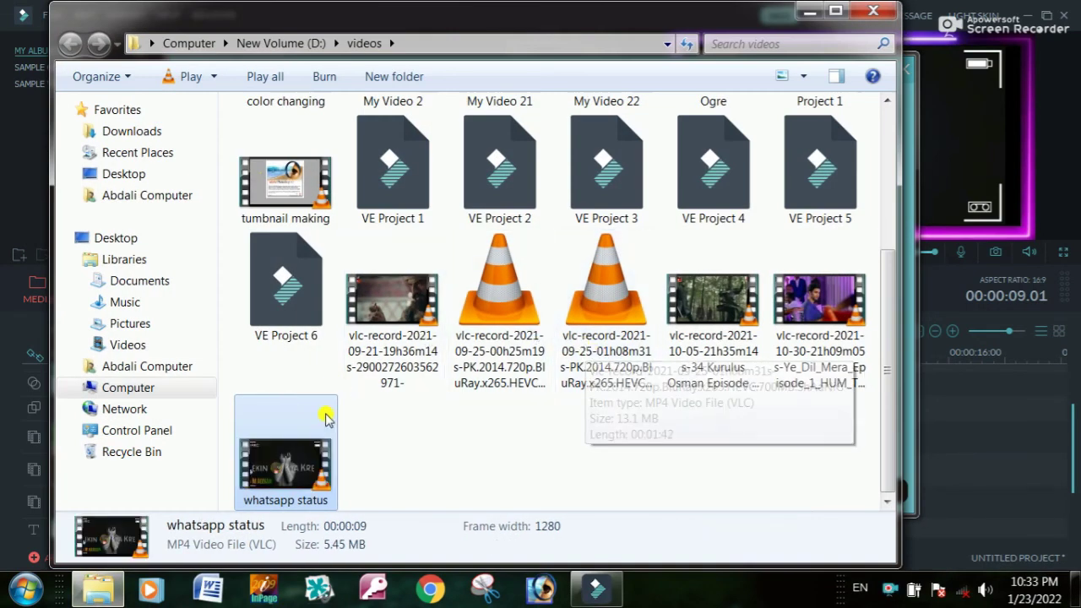
pyautogui.doubleClick(287, 462)
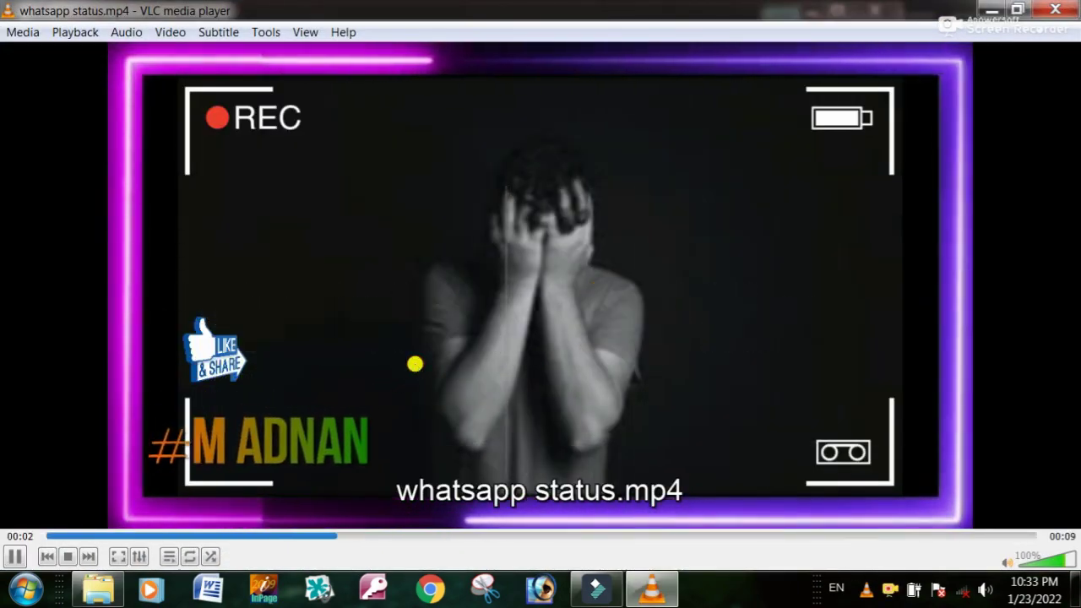
pyautogui.scroll(9, 415, 364)
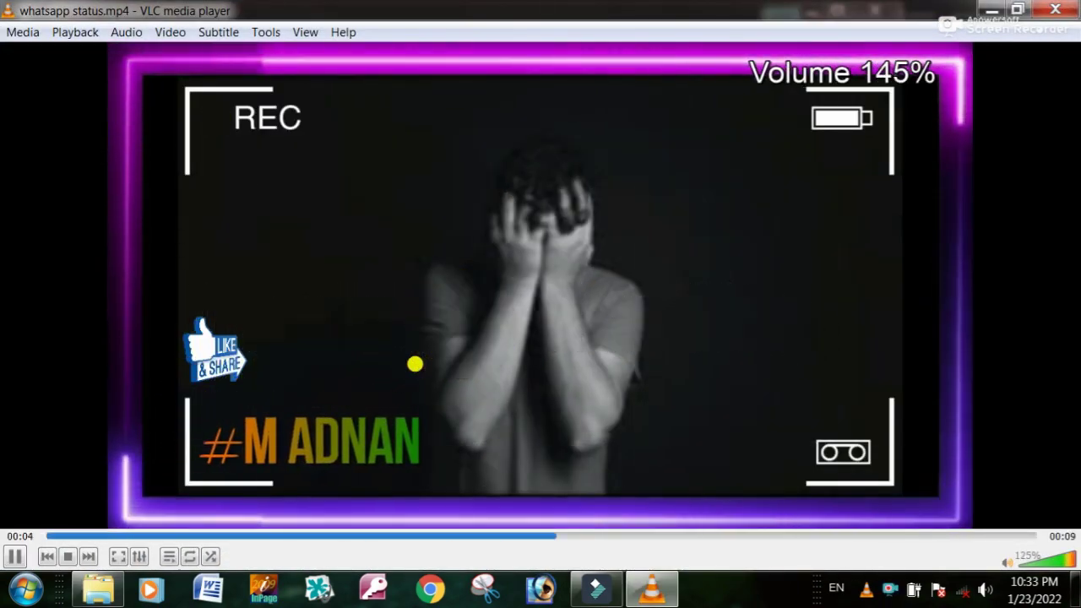
pyautogui.scroll(11, 414, 364)
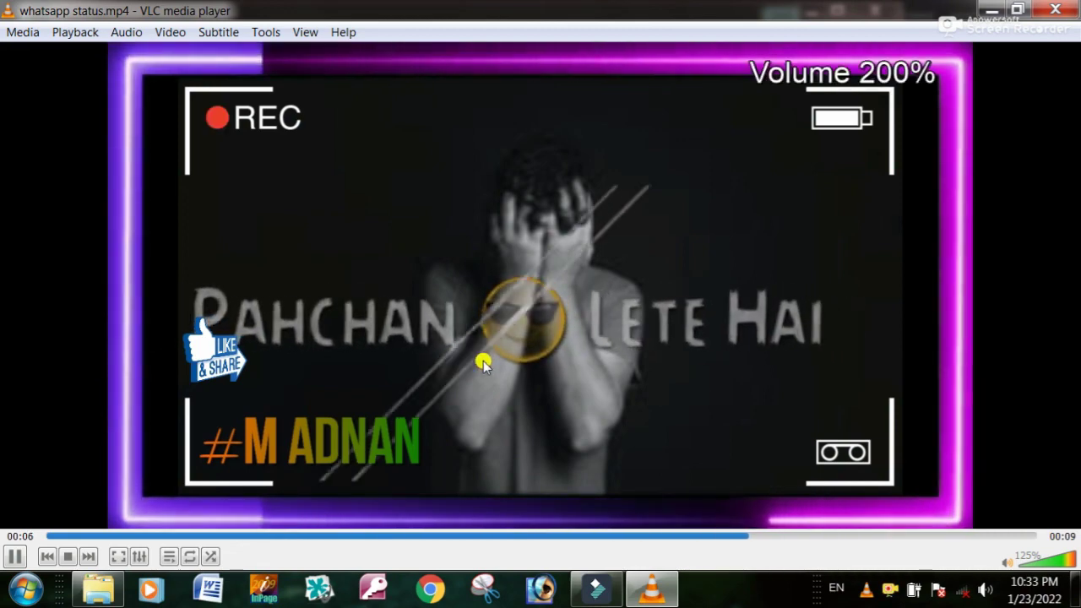
pyautogui.scroll(-1, 497, 380)
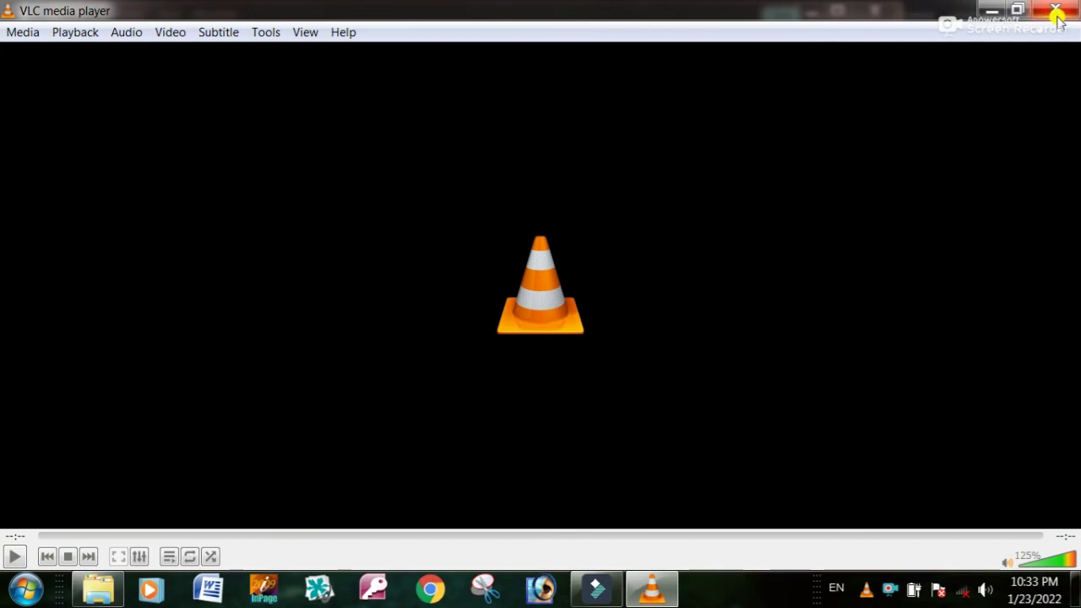
# - Close the VLC player and minimize the remaining windows to show the desktop
pyautogui.click(1055, 9)
pyautogui.click(812, 12)
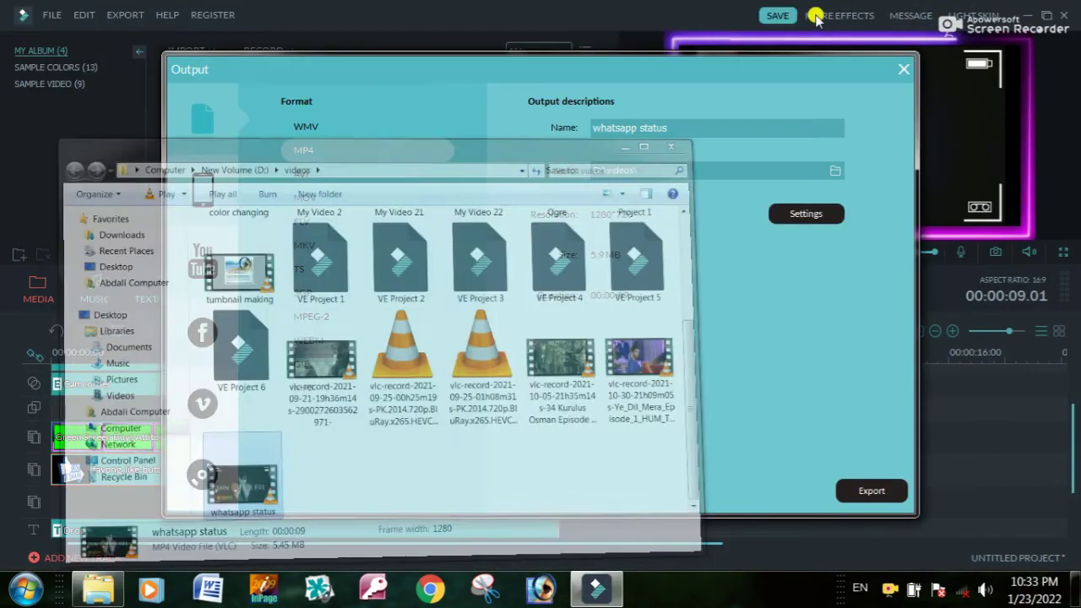
pyautogui.press('super+d')
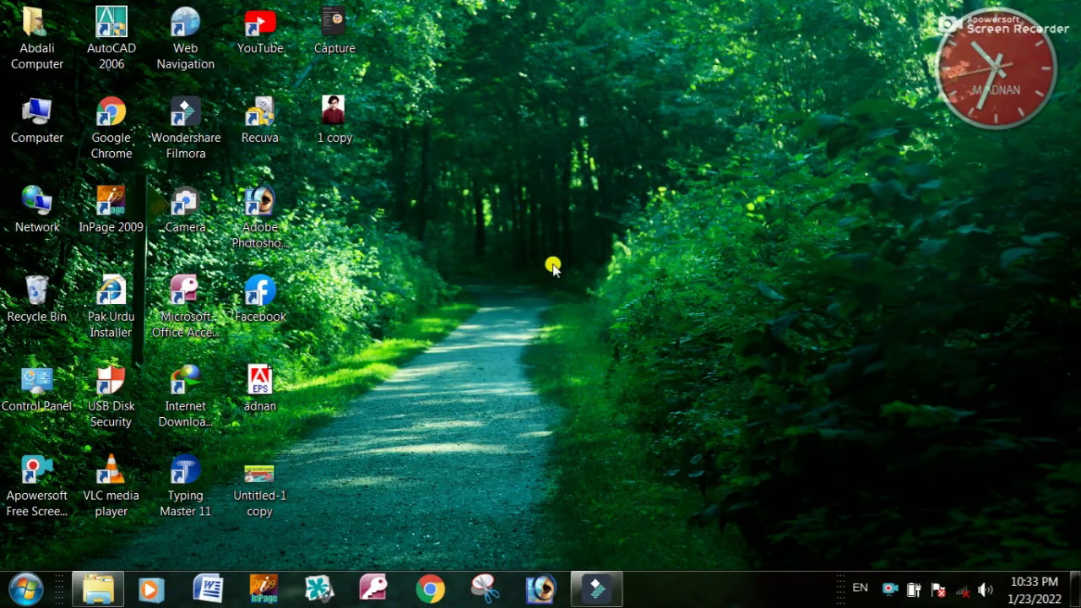